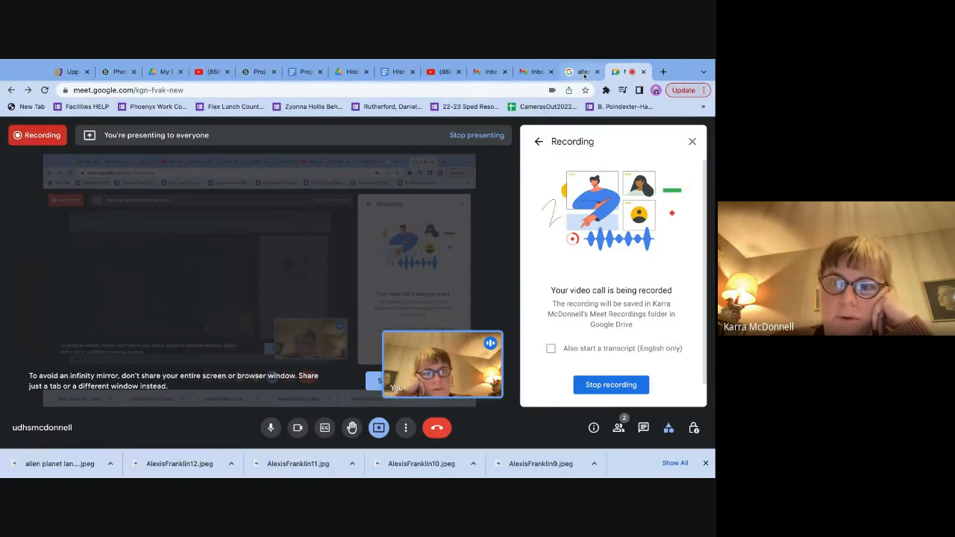
Step: Review the alien planet landscape image results and check the size filter options, leaving Large selected
click(584, 72)
scroll(356, 284, down, 20)
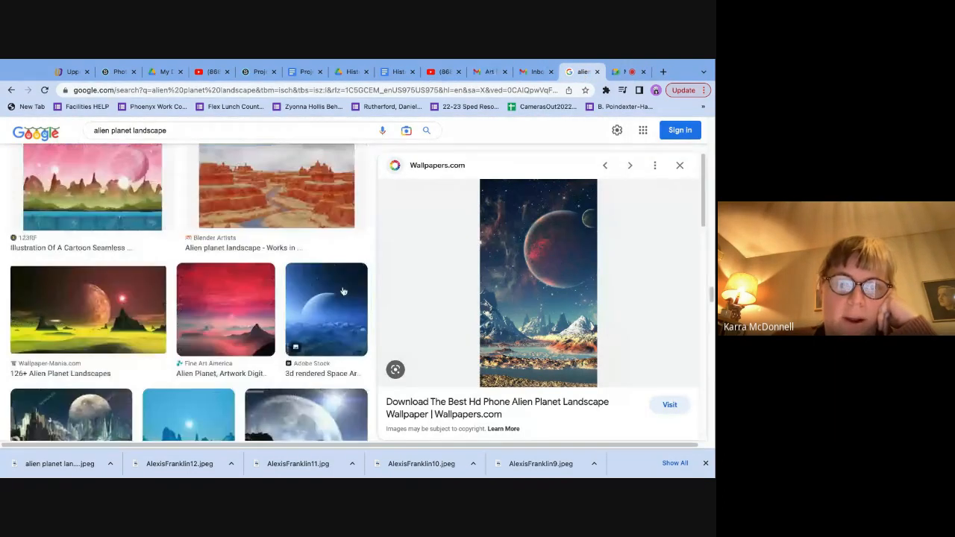
scroll(329, 293, up, 20)
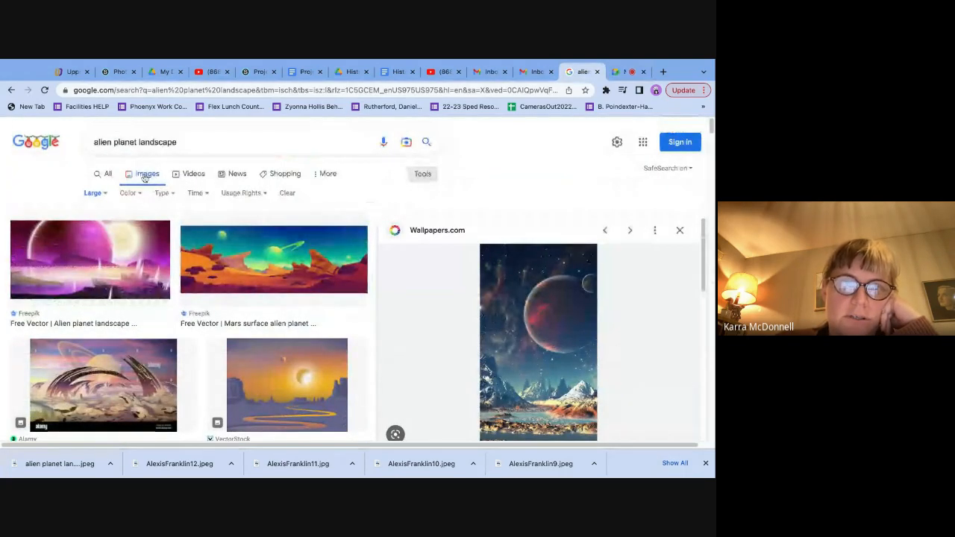
click(423, 176)
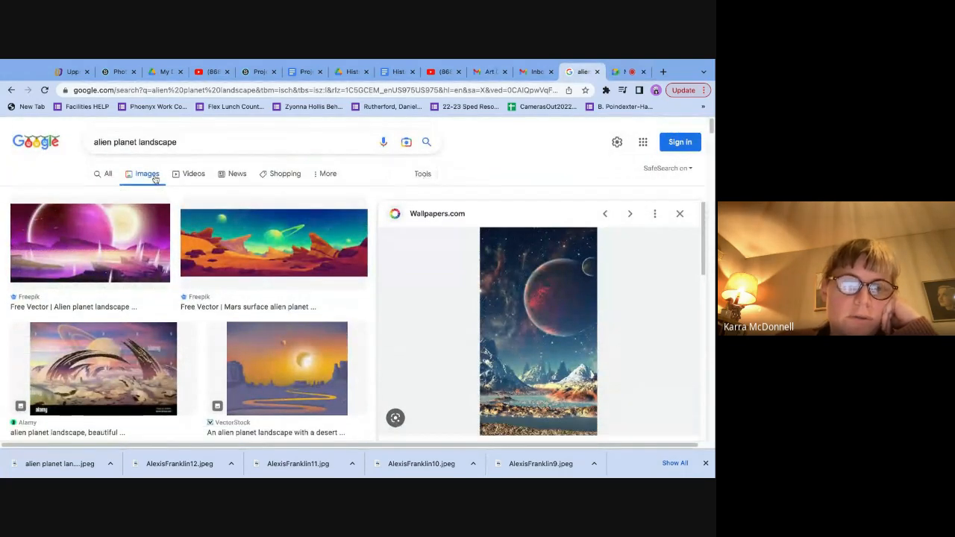
click(423, 175)
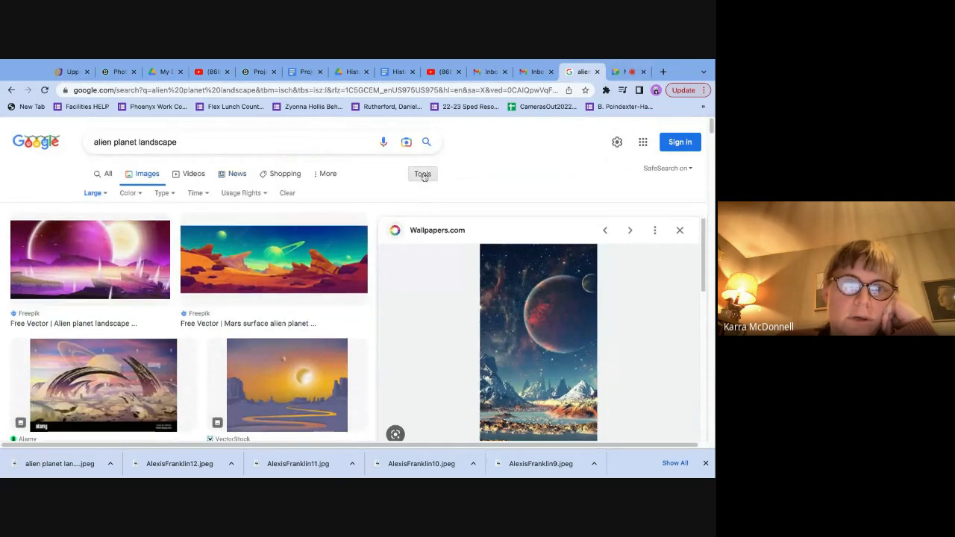
click(96, 194)
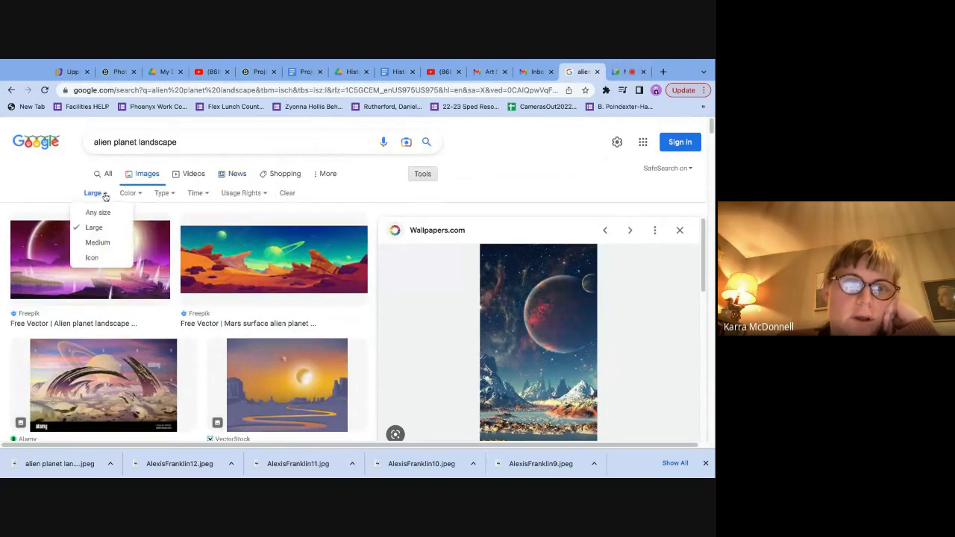
click(69, 180)
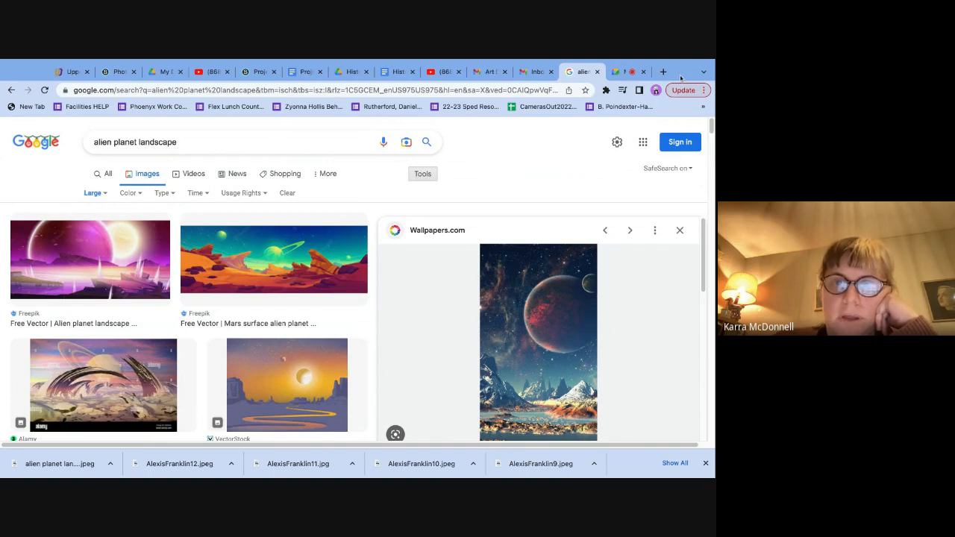
Step: Return to the Google Meet call and switch the presentation to the Photoshop window
click(625, 72)
click(379, 428)
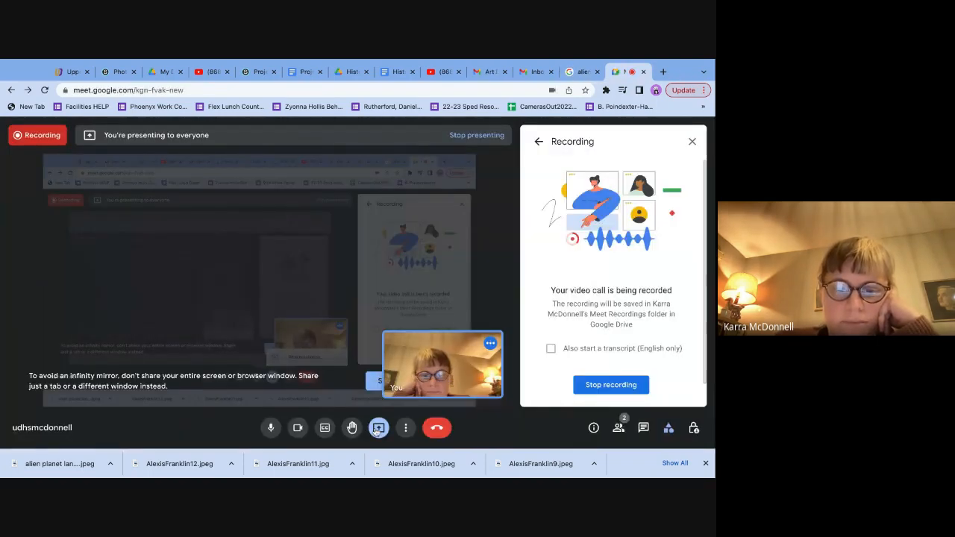
click(395, 402)
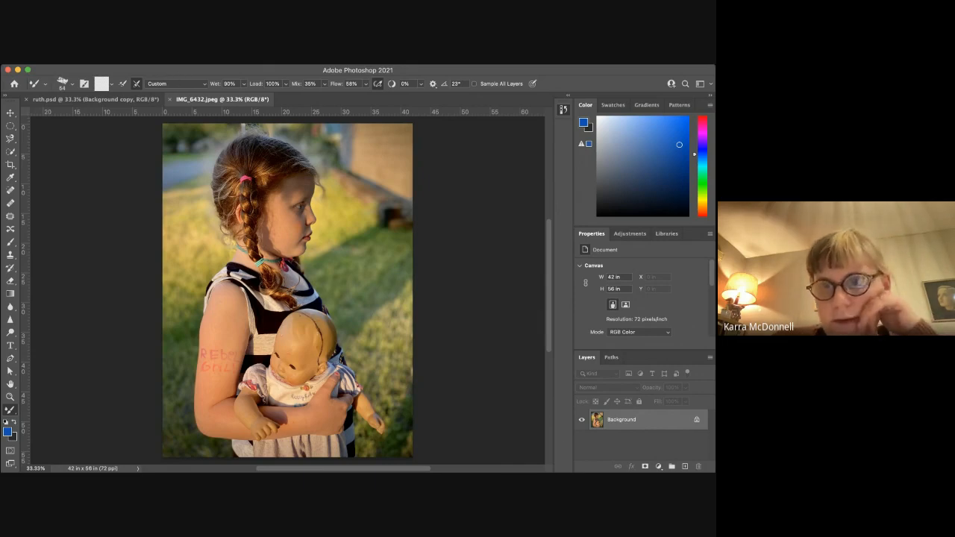
Step: Move the Photoshop window with IMG_6432.jpeg fully into view and activate the Quick Selection tool
key(super+o)
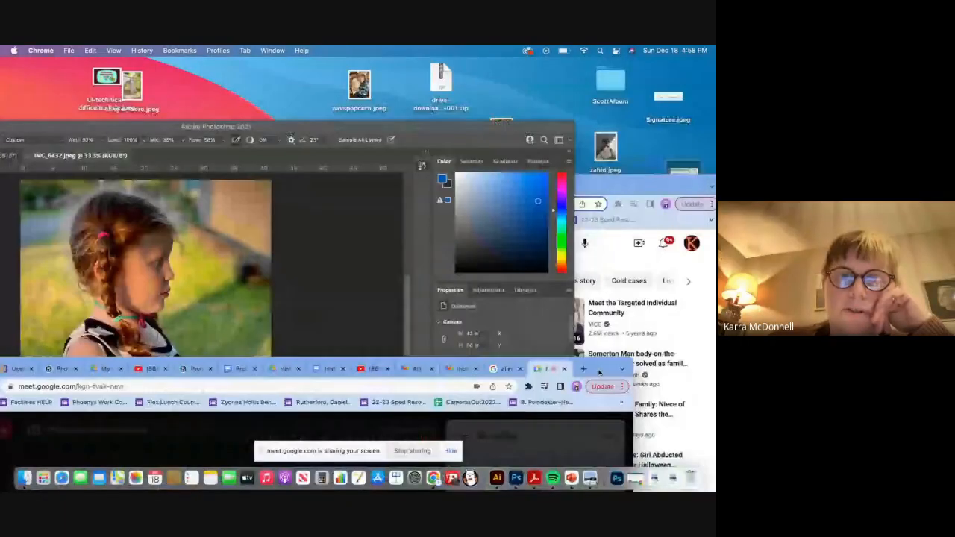
drag(432, 124, 590, 53)
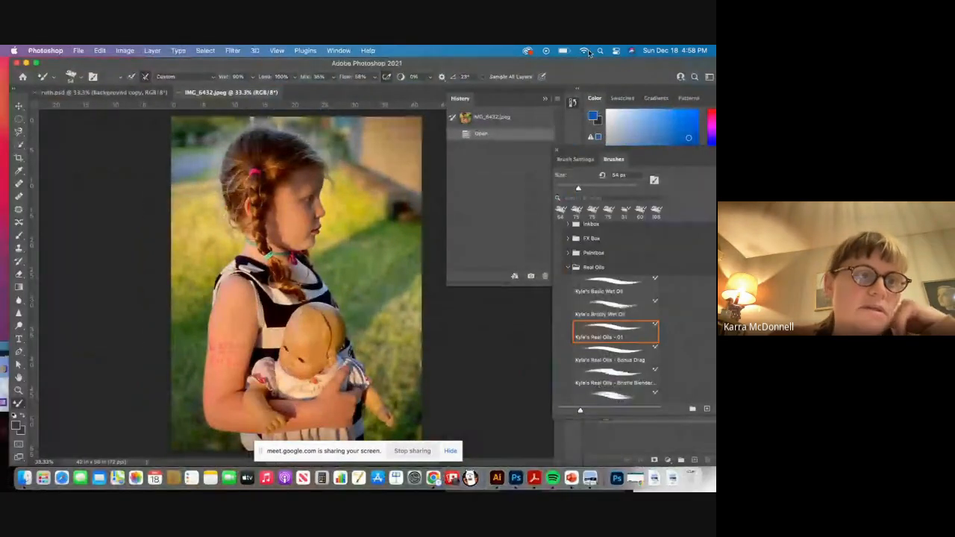
click(19, 146)
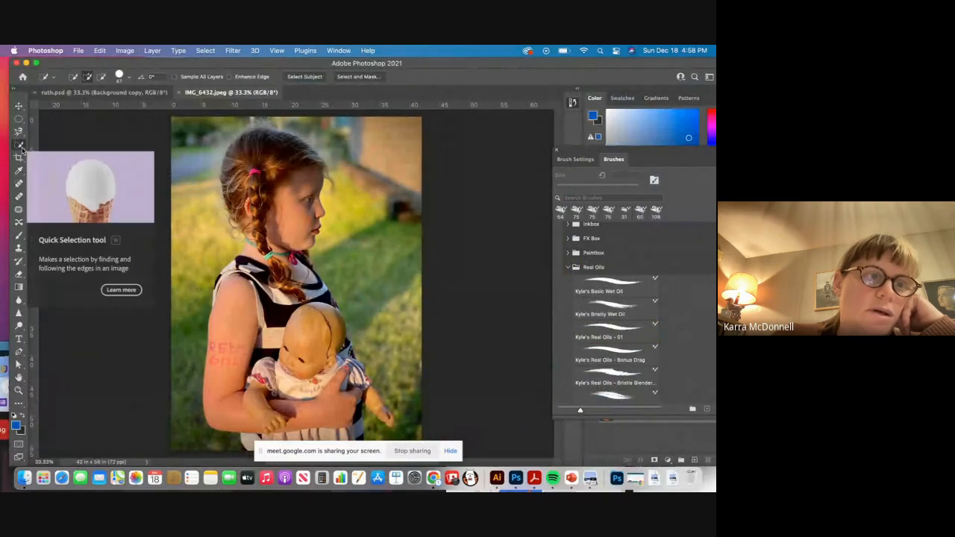
Step: Look through the workspace presets, close the Brushes panel and nudge the Photoshop window into place
click(339, 51)
mouse_move(345, 73)
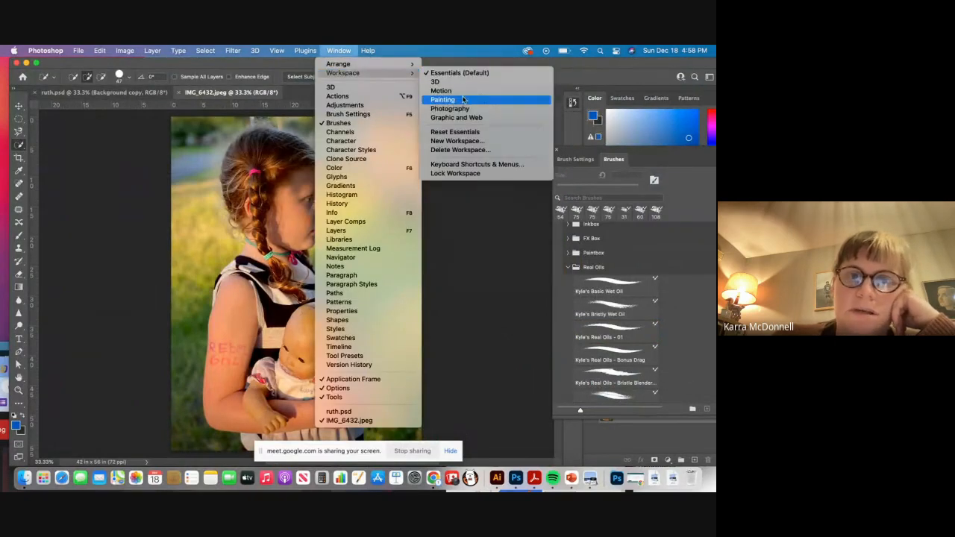
click(277, 65)
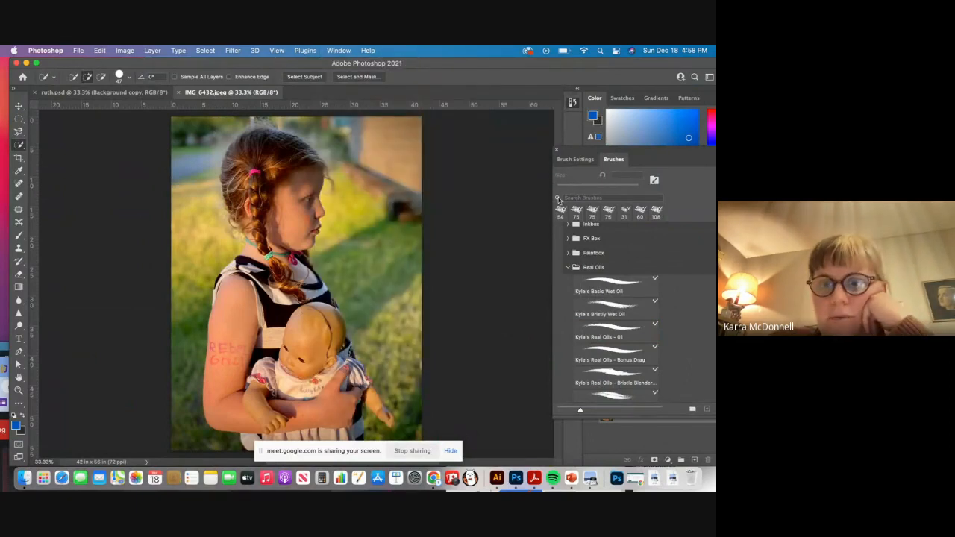
click(556, 150)
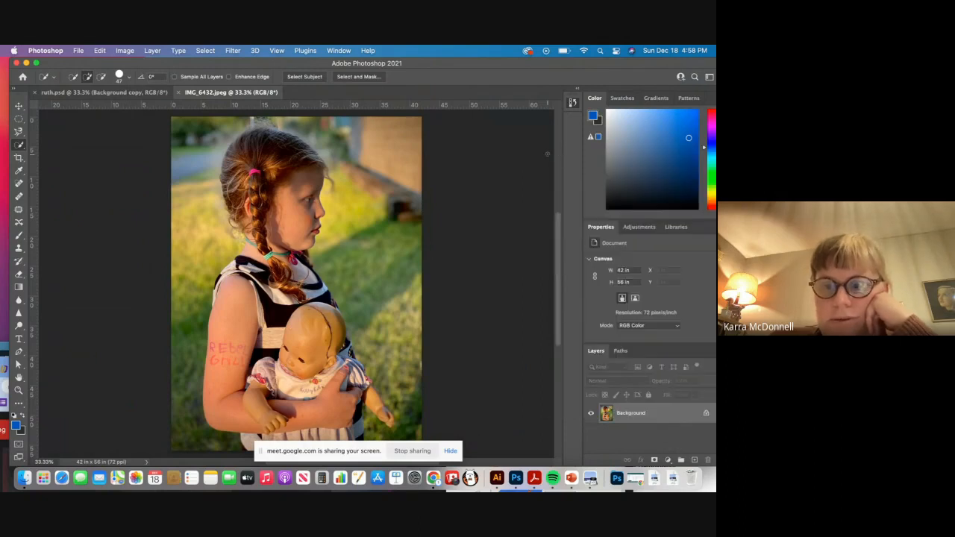
drag(473, 65, 469, 65)
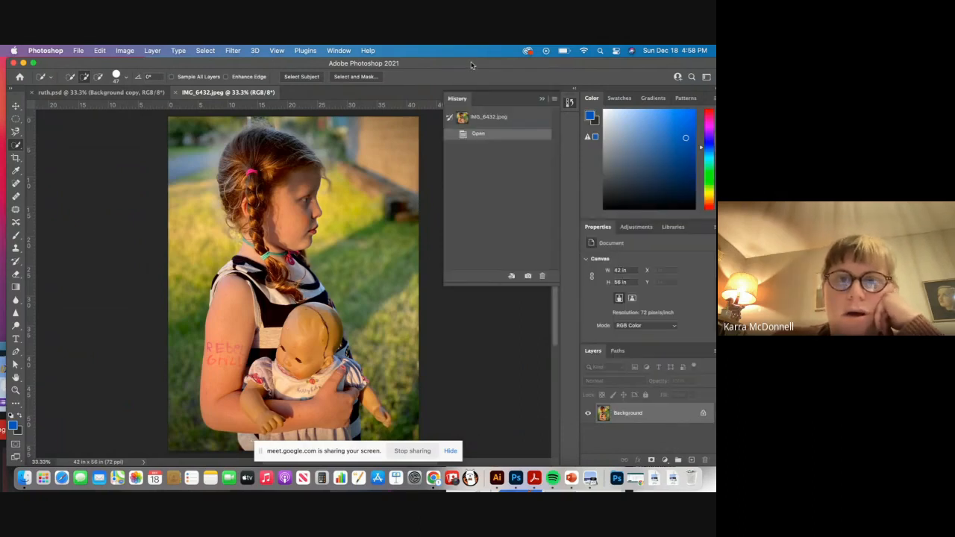
Step: Duplicate the Background layer of IMG_6432.jpeg, keeping the suggested layer name
click(630, 420)
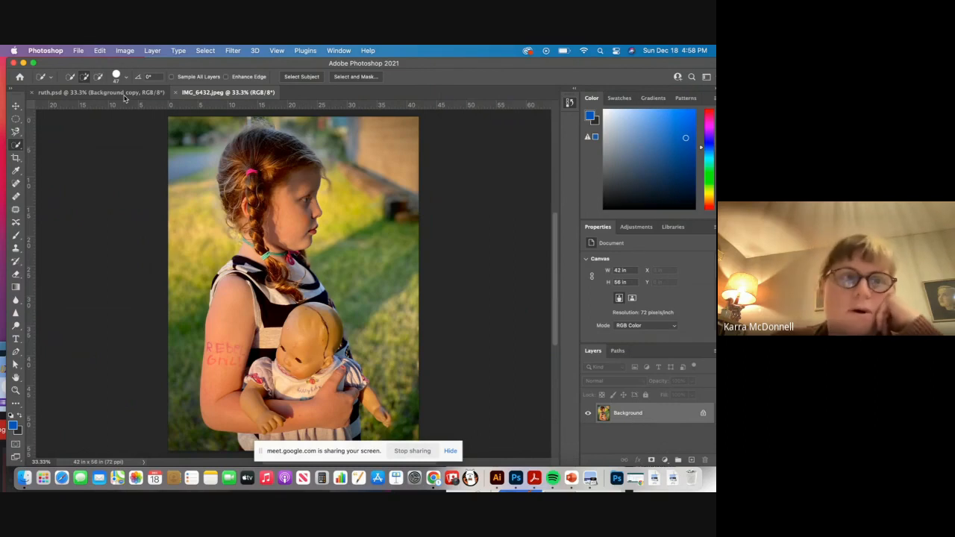
click(151, 50)
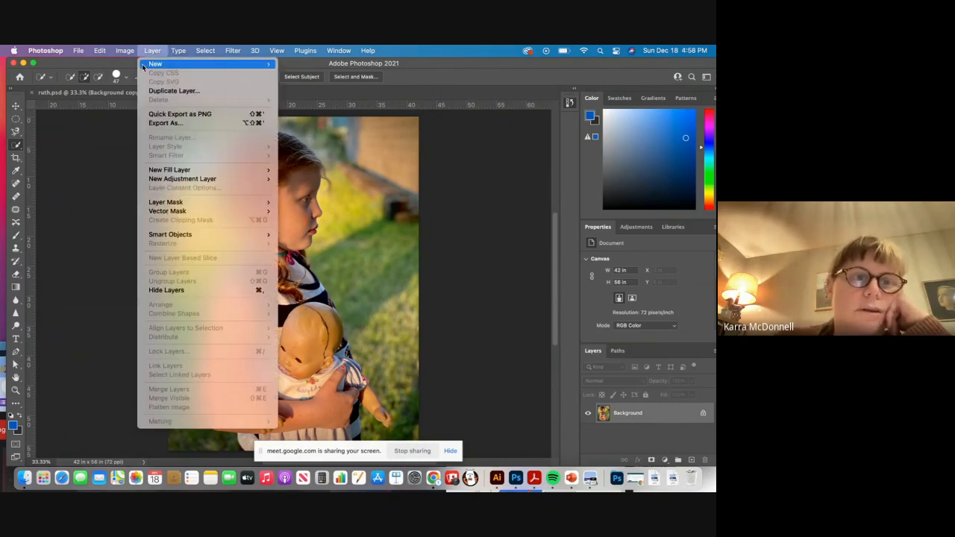
click(174, 90)
click(451, 226)
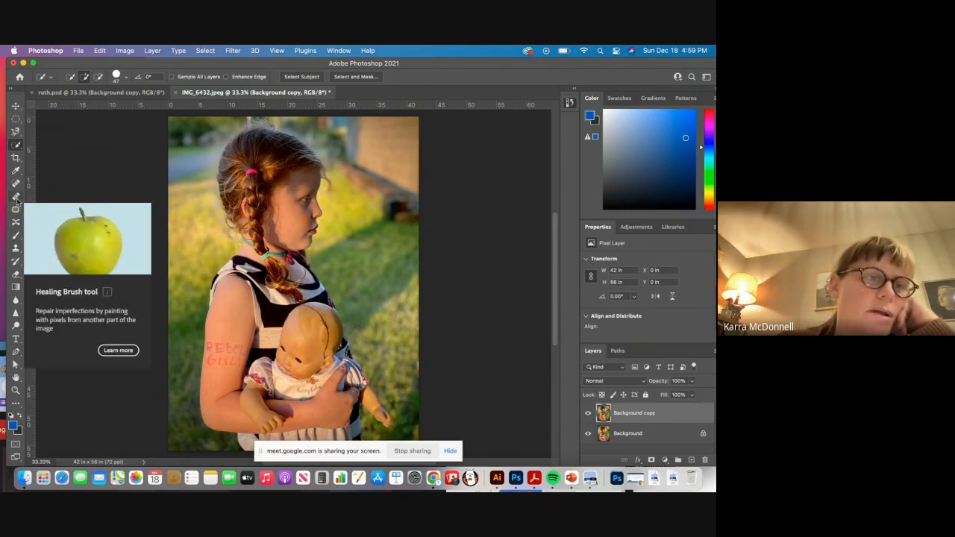
Step: Select the girl and her doll with the Object Selection tool in Rectangle mode
right_click(20, 150)
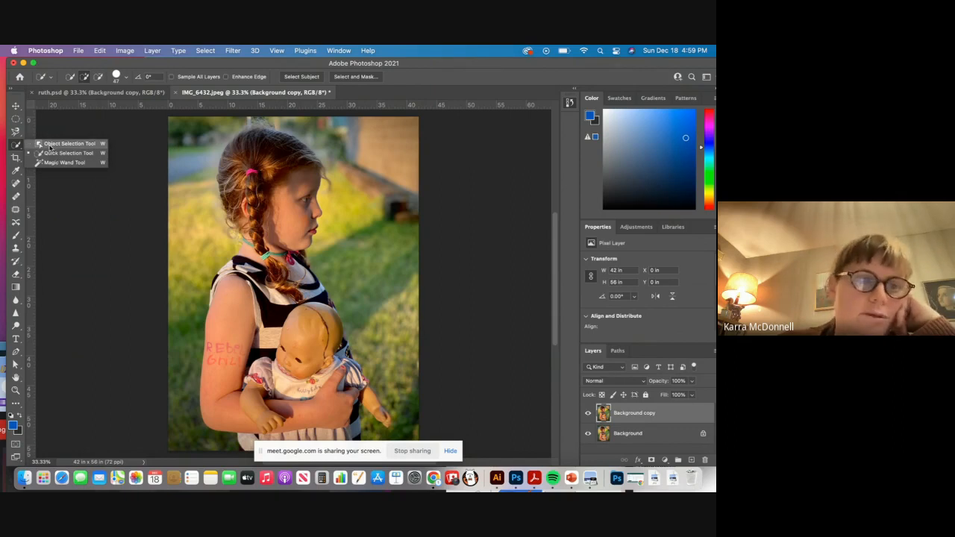
click(49, 144)
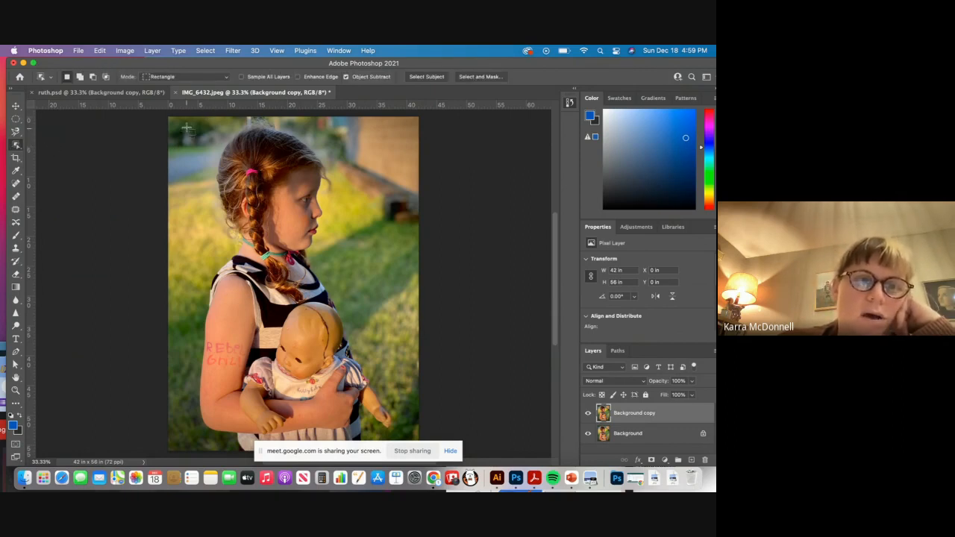
drag(185, 125, 377, 155)
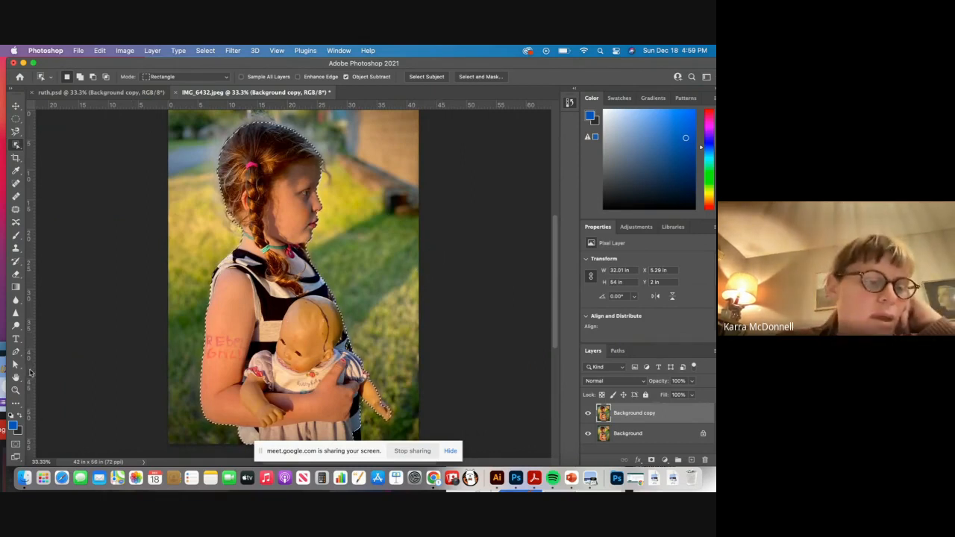
Step: Open the girl's selection in Select and Mask, keeping the Overlay view and its red overlay colour
click(205, 50)
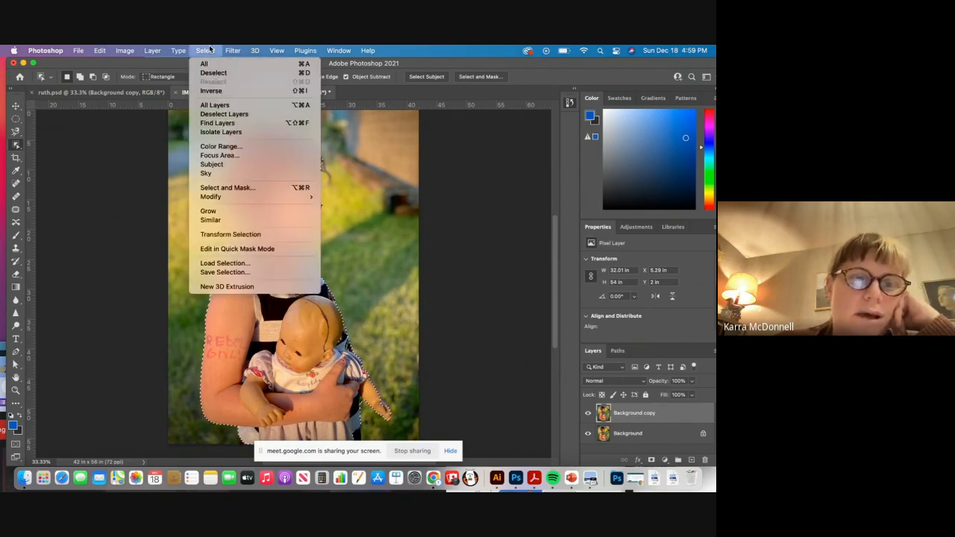
click(241, 189)
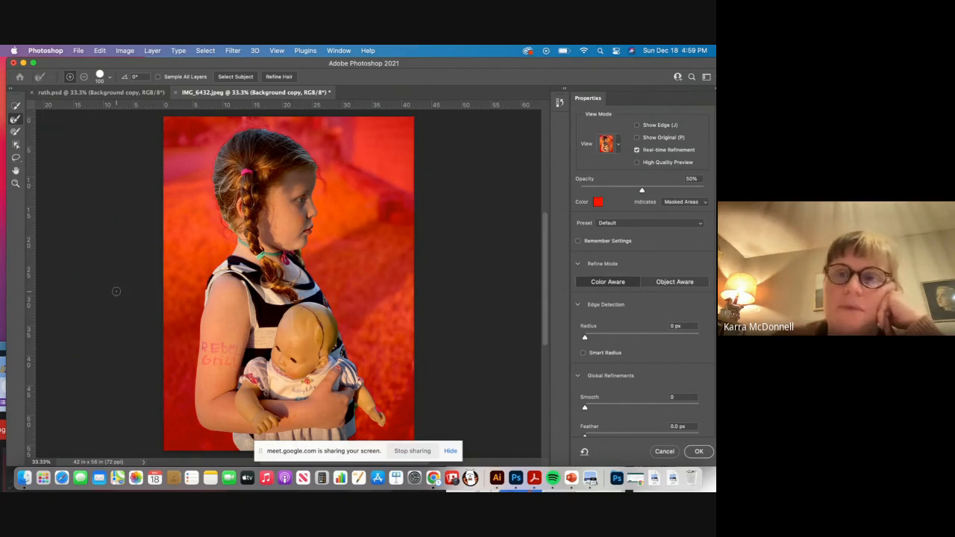
click(621, 145)
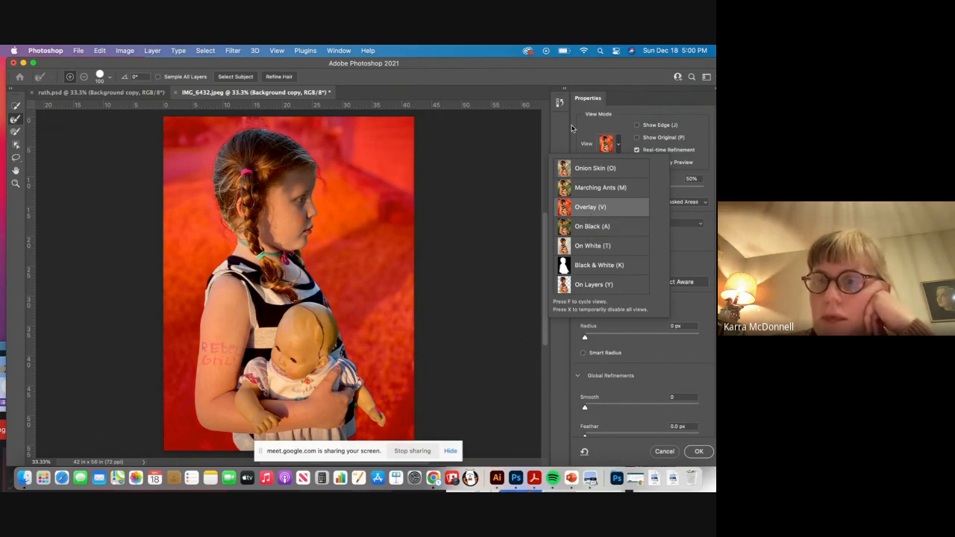
click(590, 213)
click(598, 202)
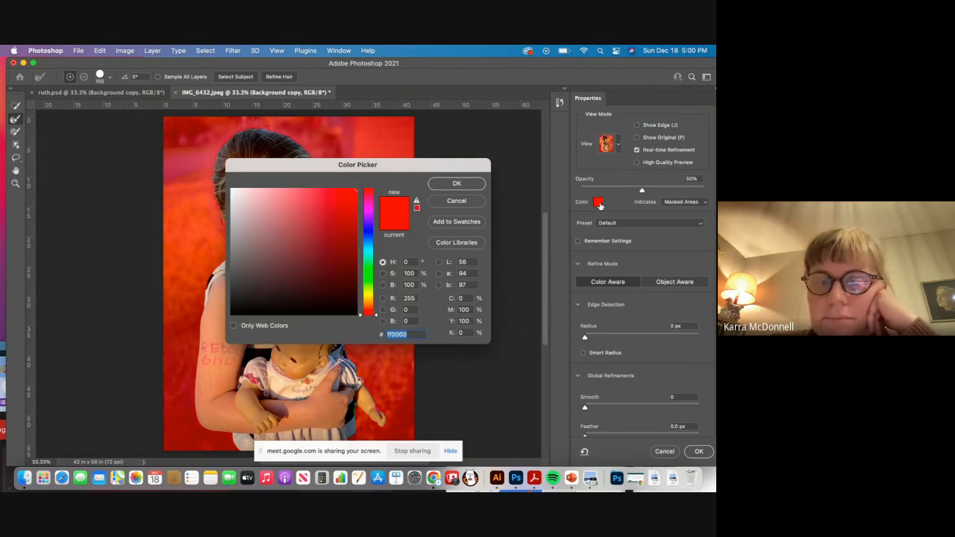
click(461, 203)
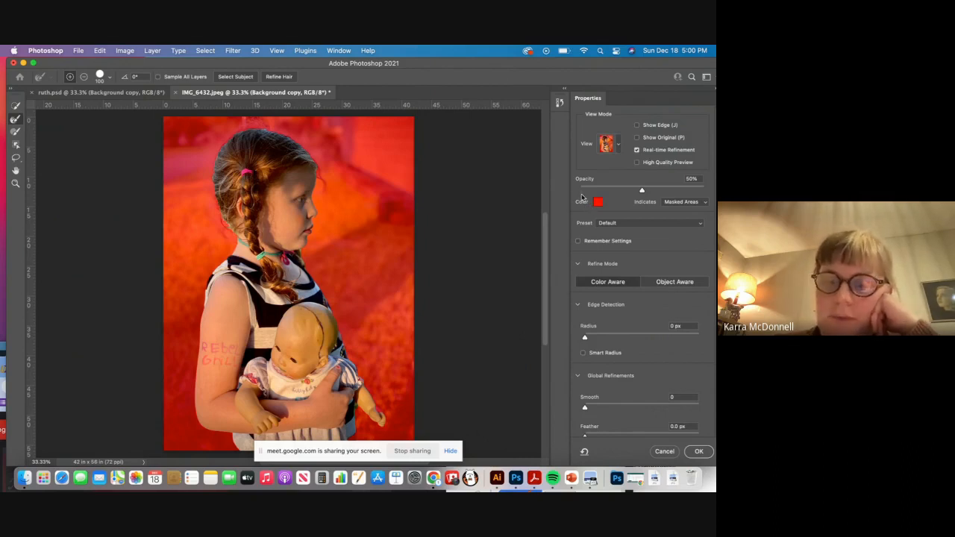
Step: Activate the Brush tool in Select and Mask and set it to add to the selection
click(15, 119)
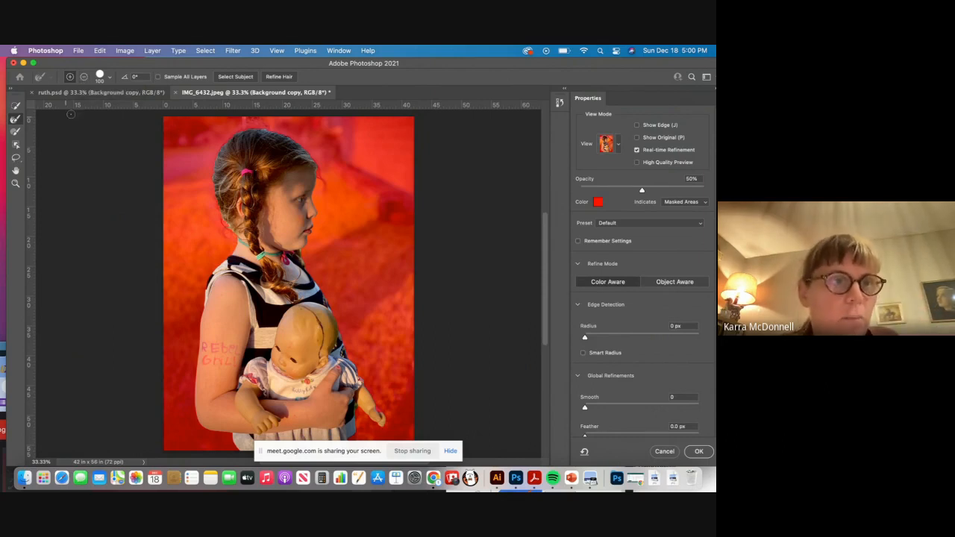
click(24, 132)
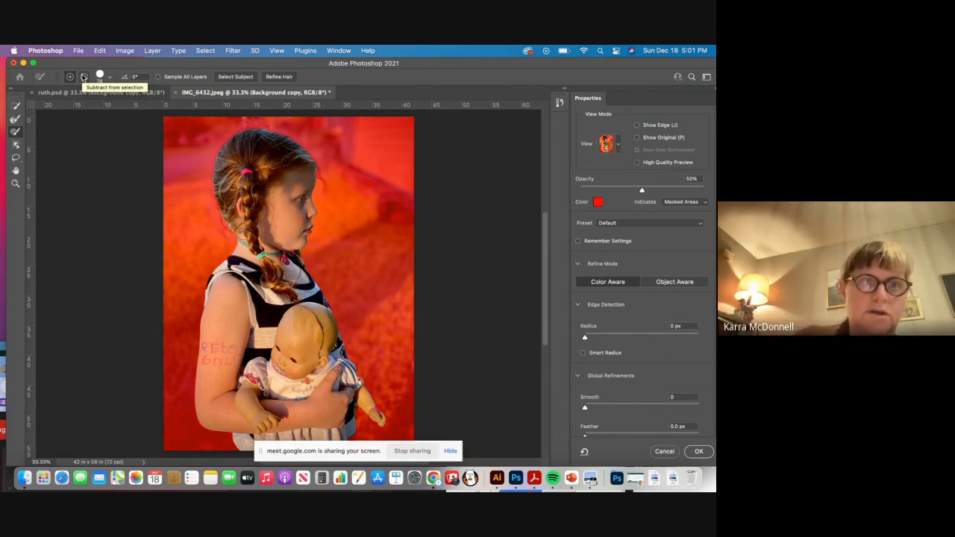
click(69, 79)
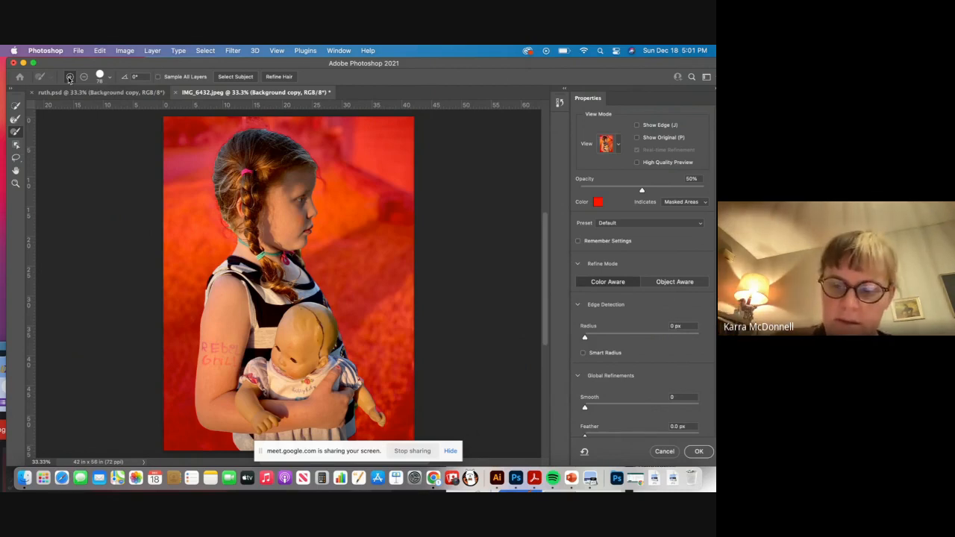
Step: Activate the Refine Edge Brush for the girl's hair and set its size to 46 px
key(super+equal)
key(super+equal)
key(super+equal)
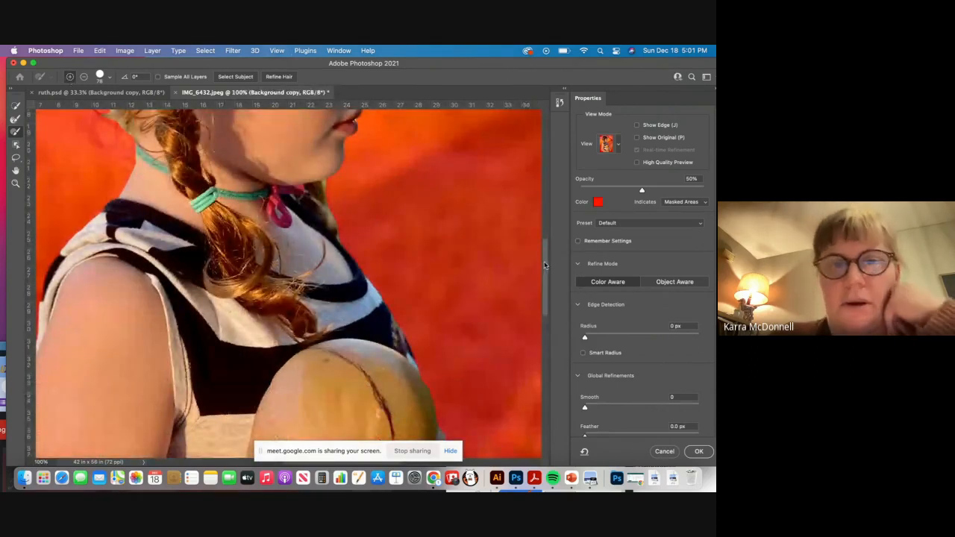
drag(544, 265, 554, 184)
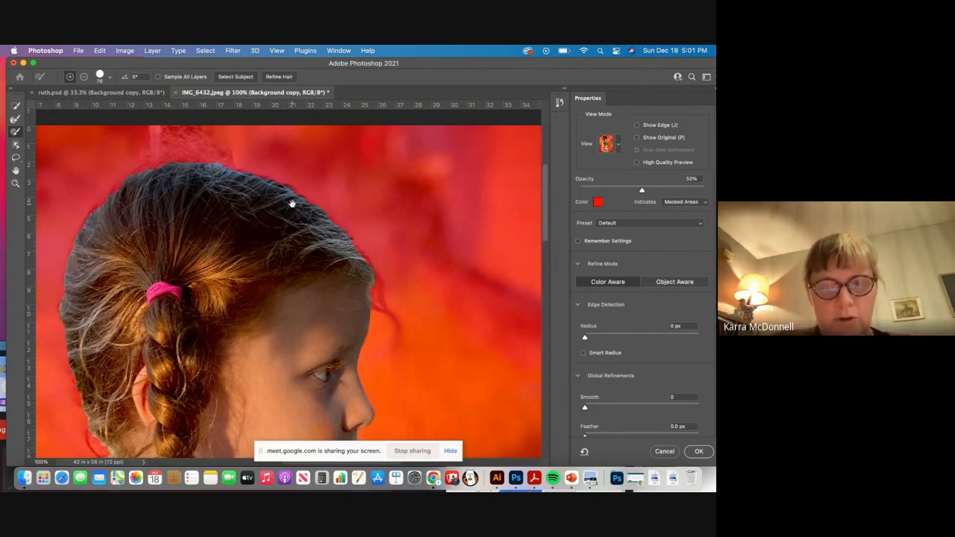
drag(280, 197, 395, 192)
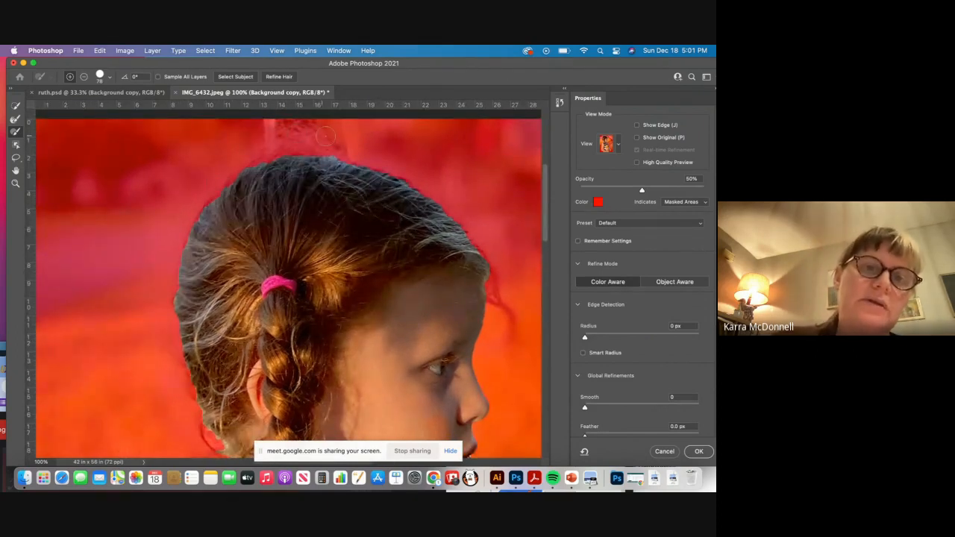
click(20, 120)
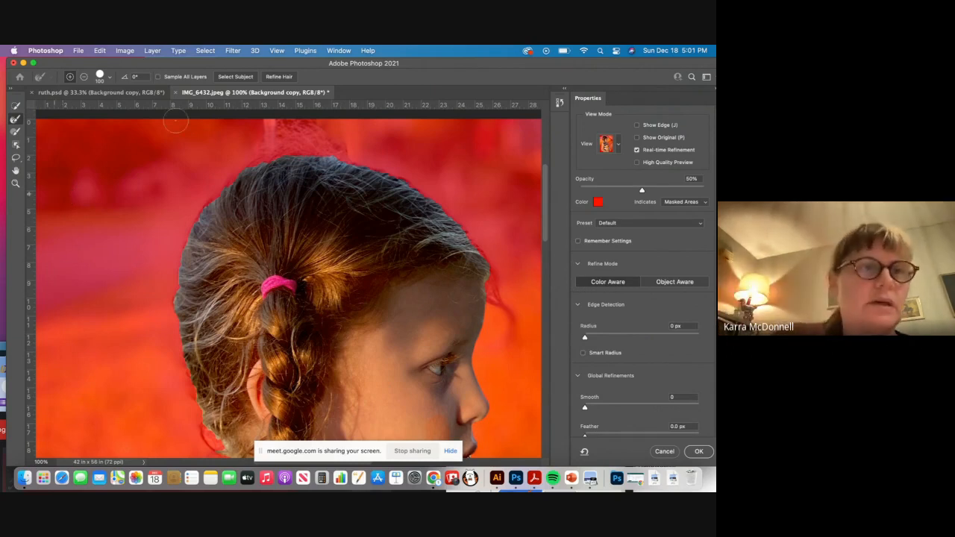
click(109, 77)
drag(104, 109, 84, 106)
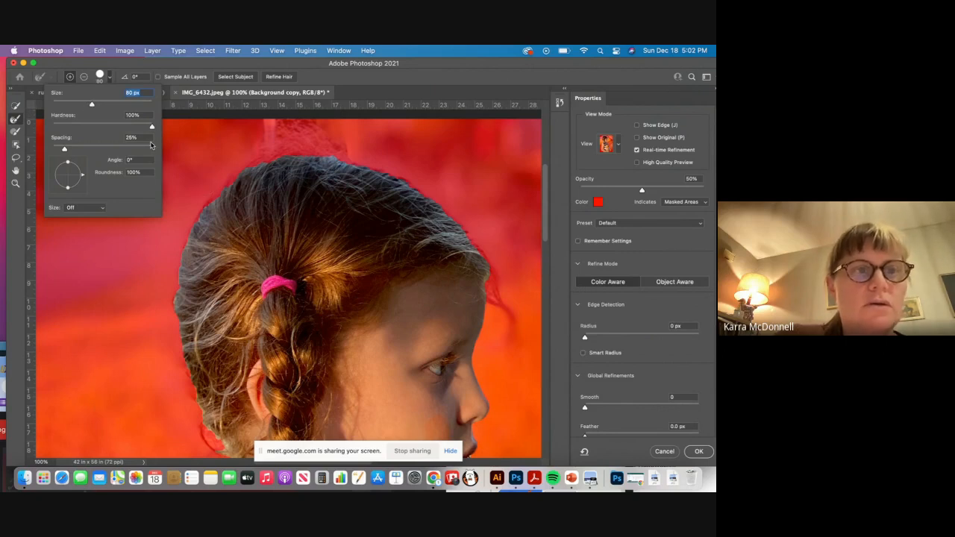
drag(89, 108, 75, 107)
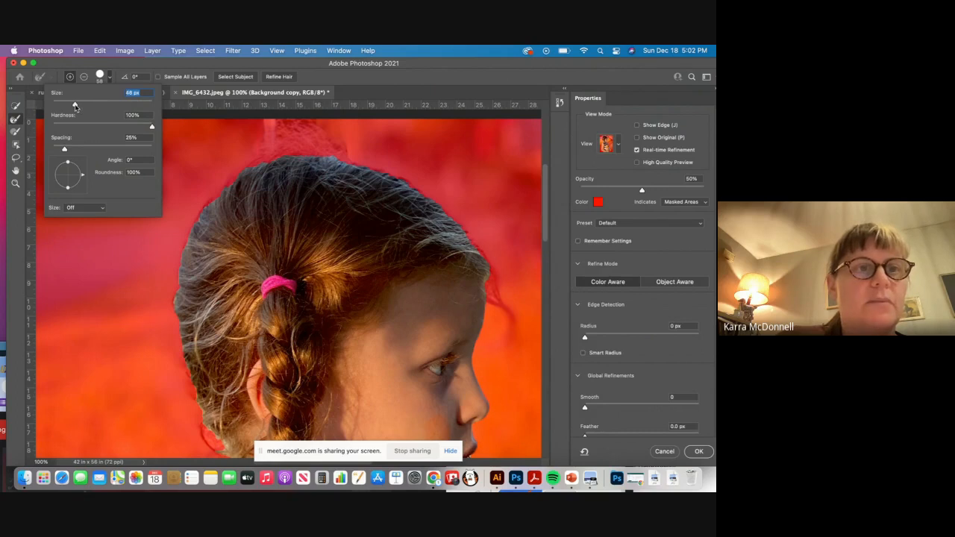
Step: Refine the hair edge with the Refine Edge Brush from the back of the crown over the head to the forehead
click(222, 191)
drag(239, 175, 321, 157)
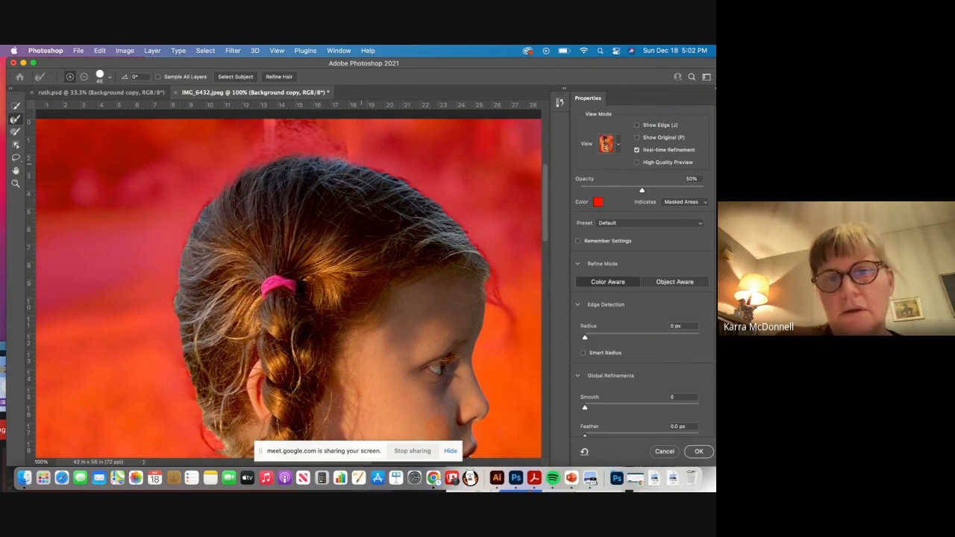
mouse_move(357, 165)
mouse_down()
mouse_move(409, 181)
mouse_move(444, 208)
mouse_up()
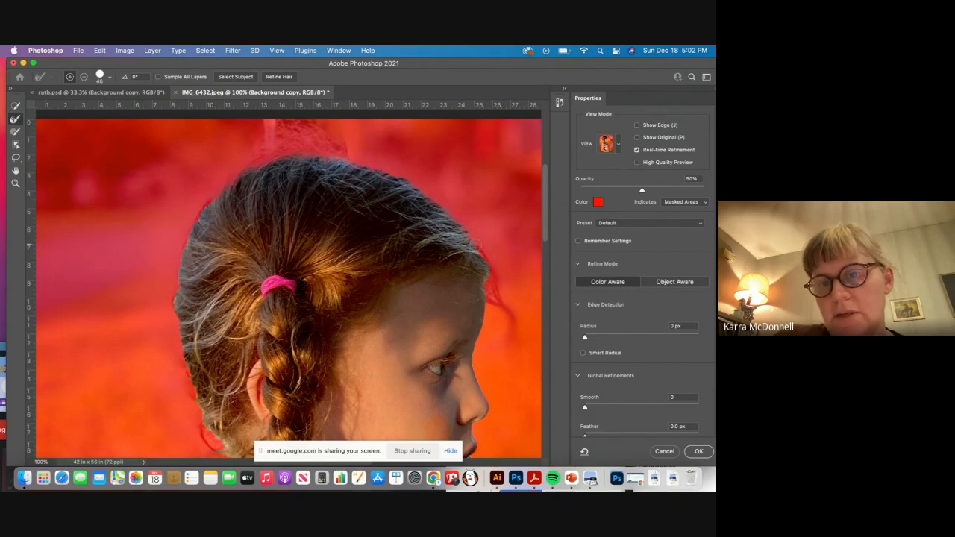
drag(481, 255, 487, 265)
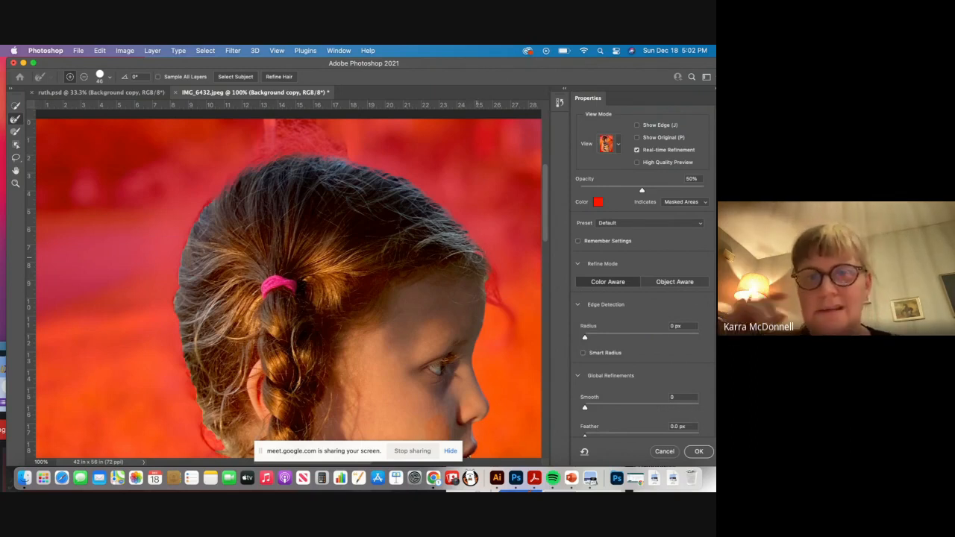
Step: Switch to the Brush tool in Select and Mask and set its size to 56 px
click(14, 133)
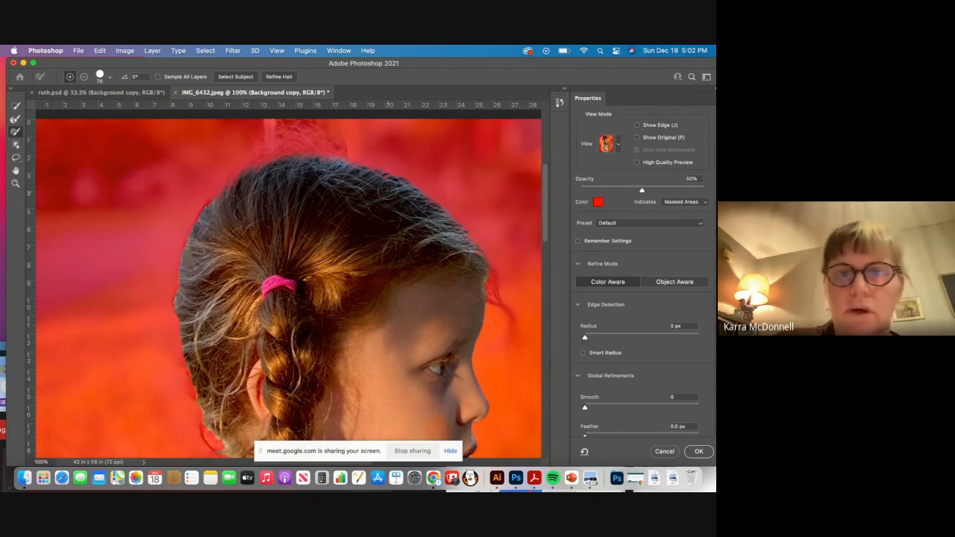
click(100, 77)
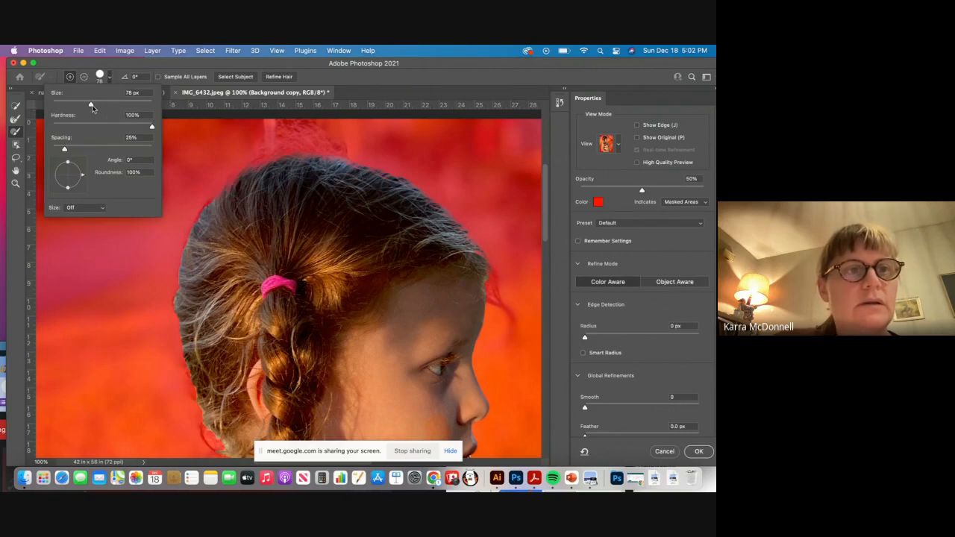
drag(90, 105, 80, 106)
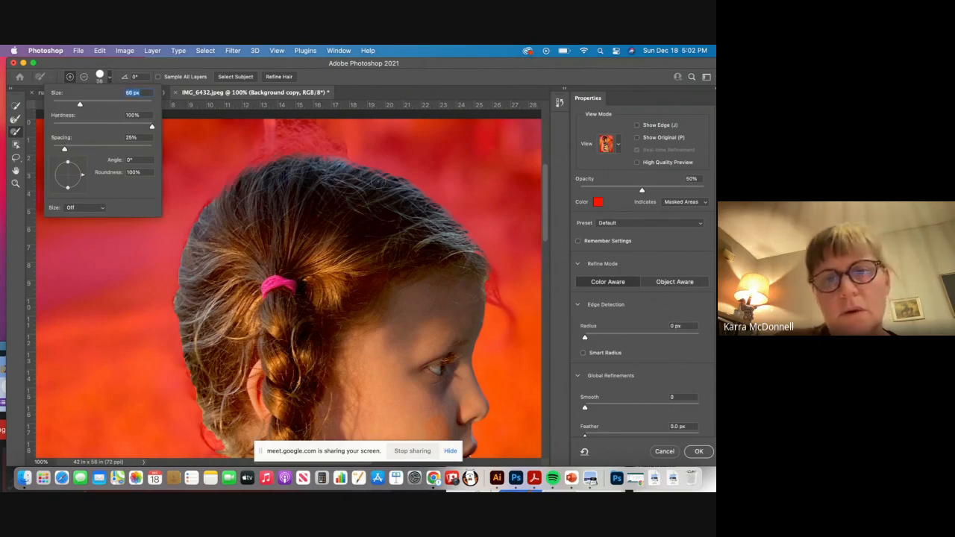
click(374, 181)
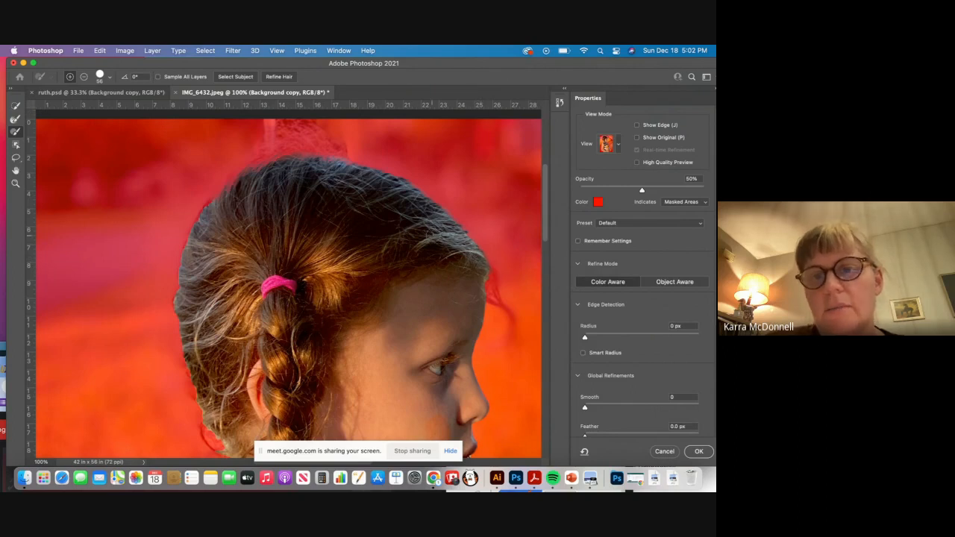
Step: Brush a small patch of background behind the crown into the selection and subtract it again
click(16, 119)
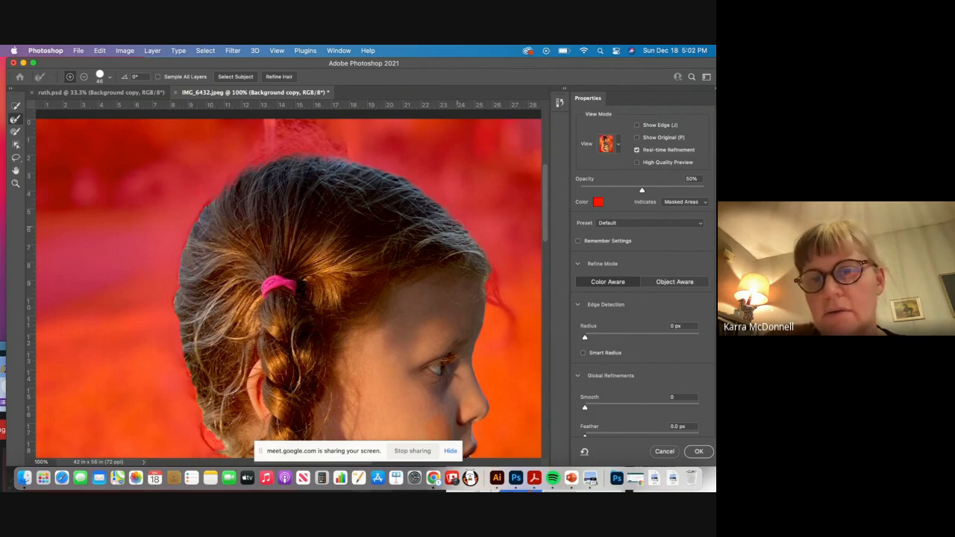
click(15, 132)
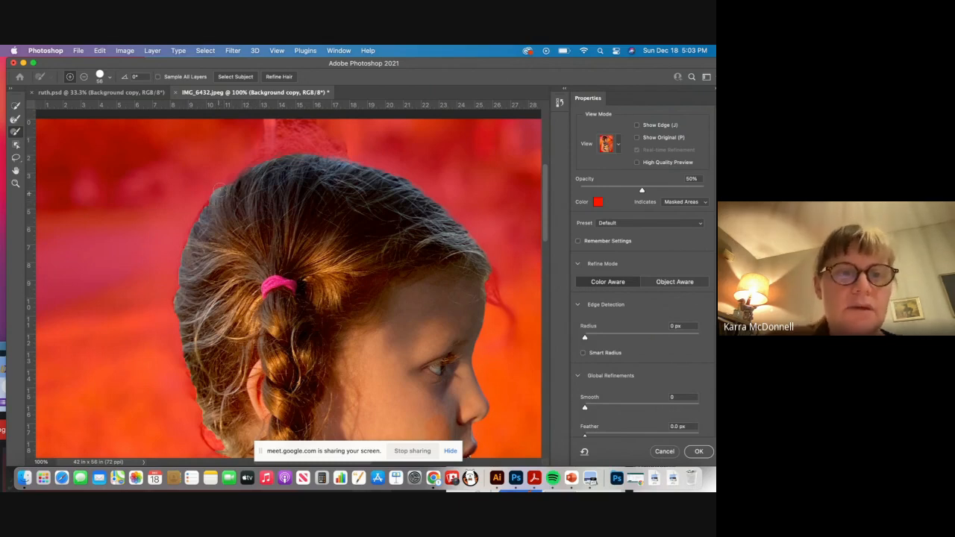
drag(226, 191, 213, 191)
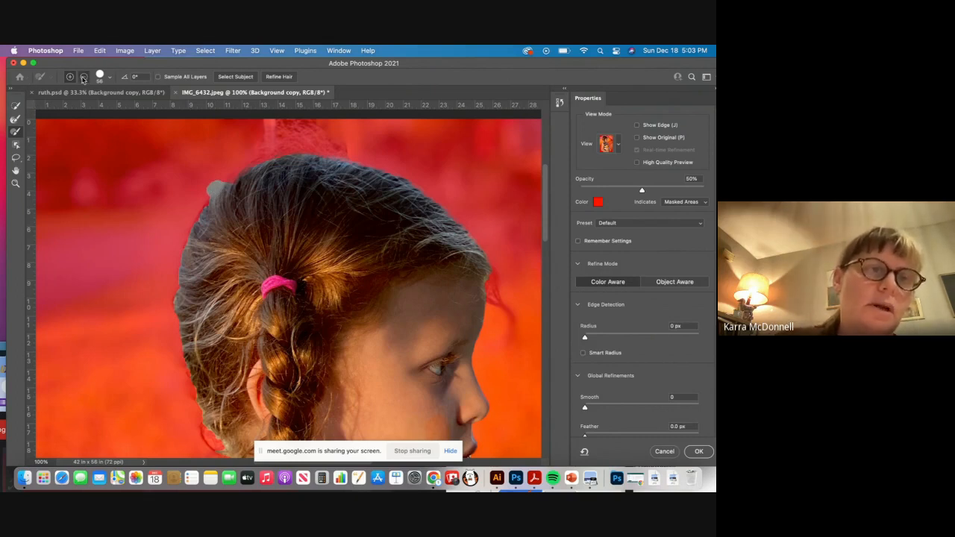
click(211, 195)
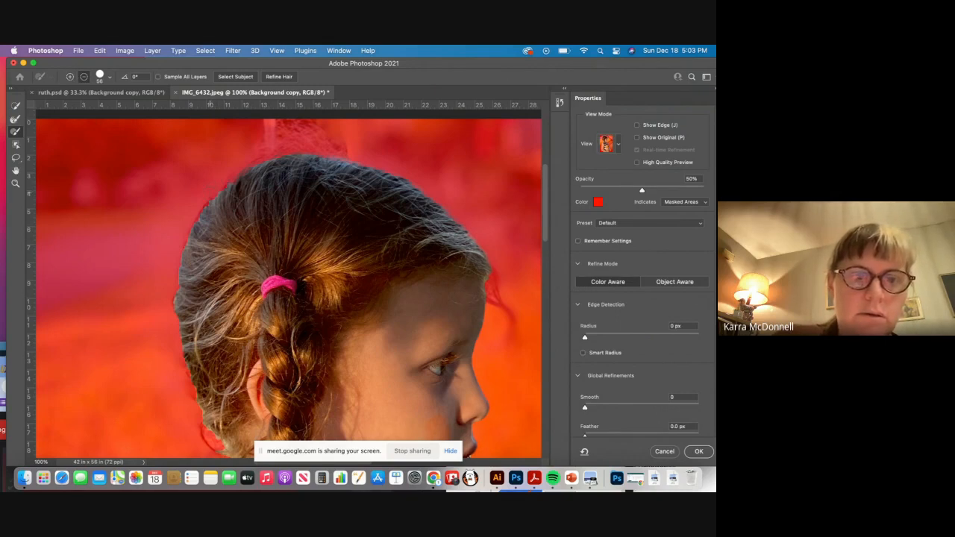
Step: Try subtracting a small patch of hair at the back of the crown with the Brush tool and restore it
click(15, 120)
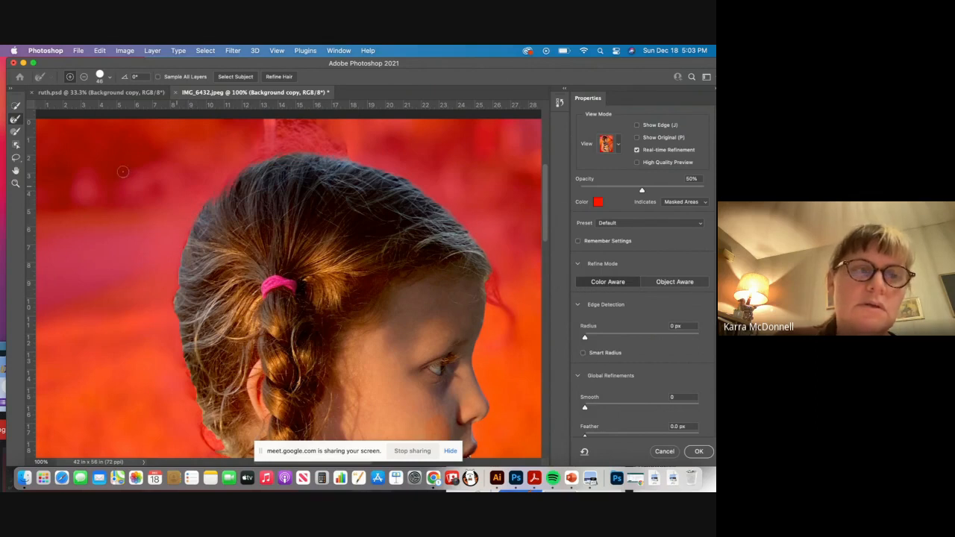
click(15, 131)
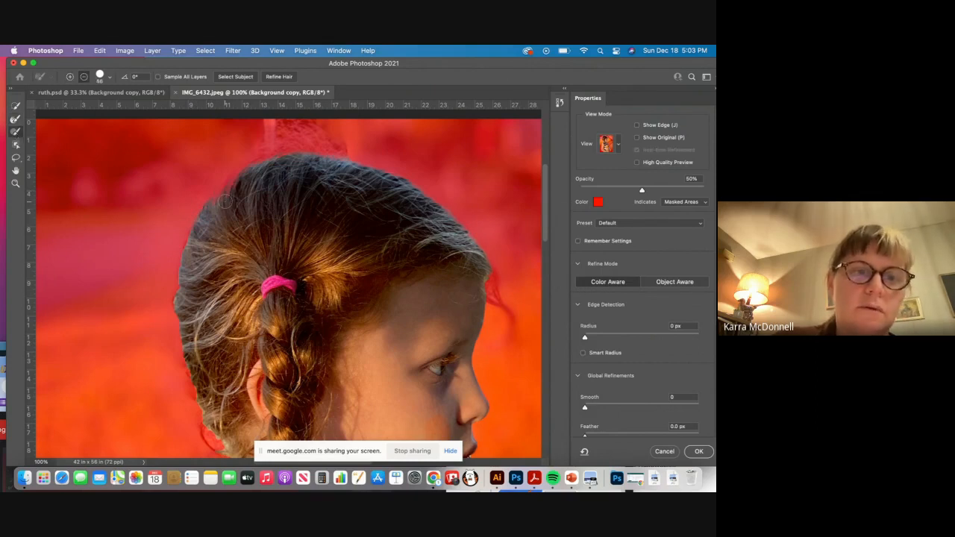
drag(226, 201, 233, 192)
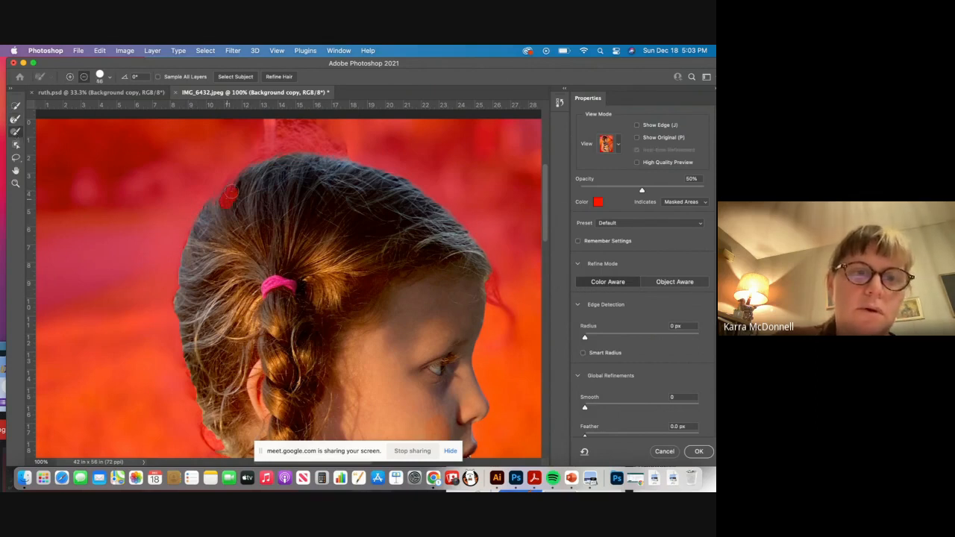
click(100, 51)
click(112, 63)
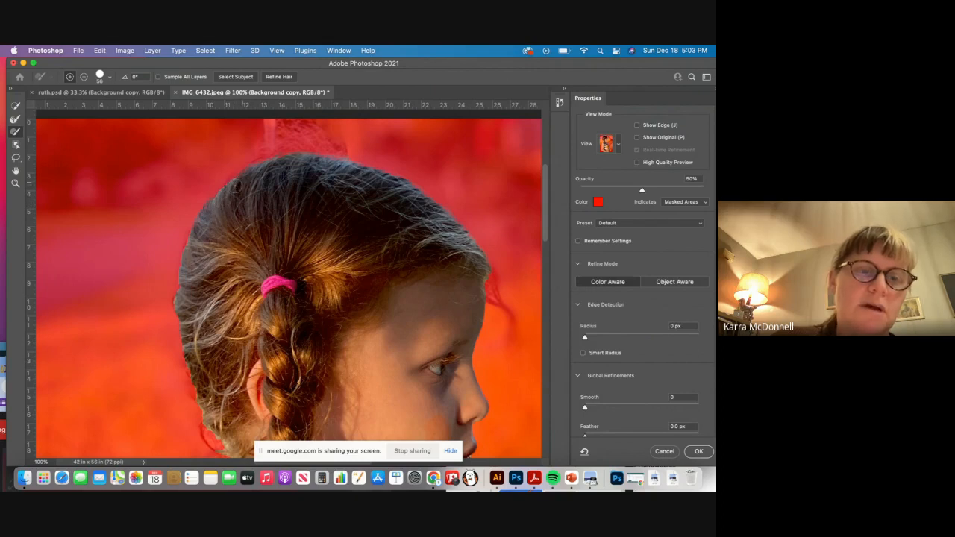
Step: Switch to the Refine Edge Brush and set it to subtract mode
key(r)
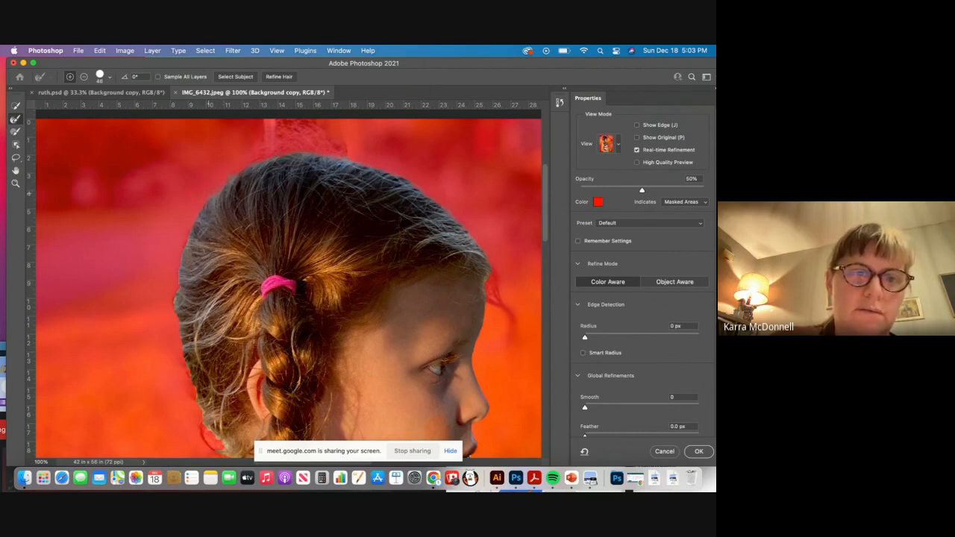
click(15, 132)
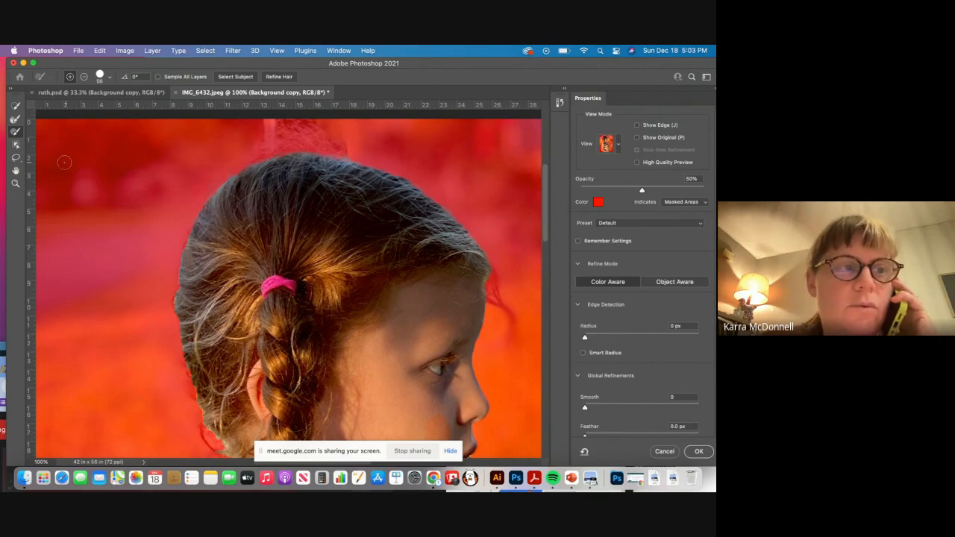
click(16, 119)
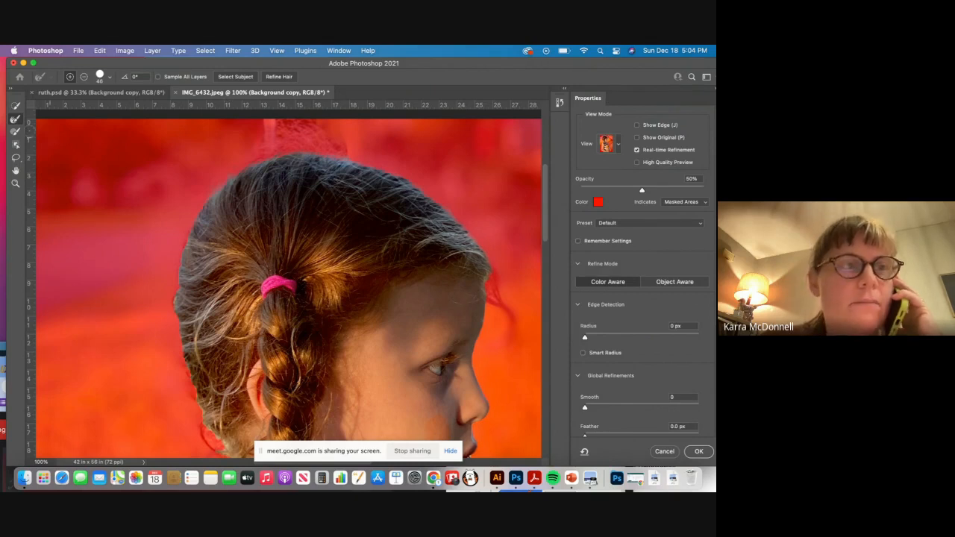
click(85, 77)
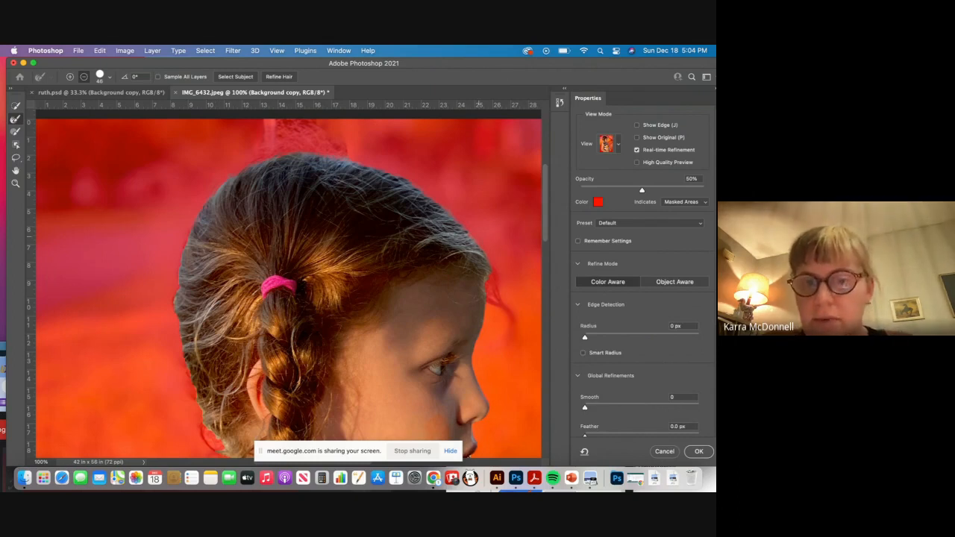
Step: Return the Refine Edge Brush to add mode for the hair at the girl's nape
drag(544, 206, 538, 248)
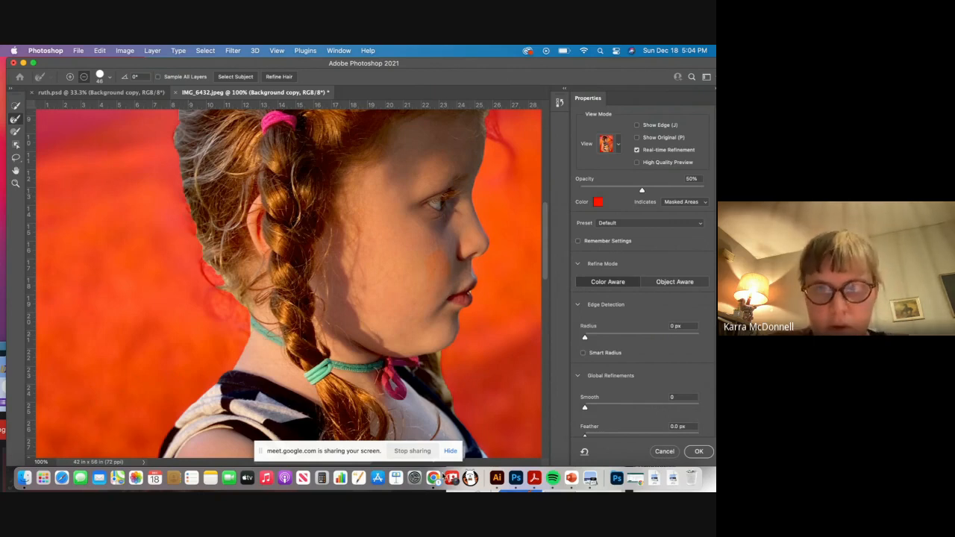
click(15, 131)
click(15, 120)
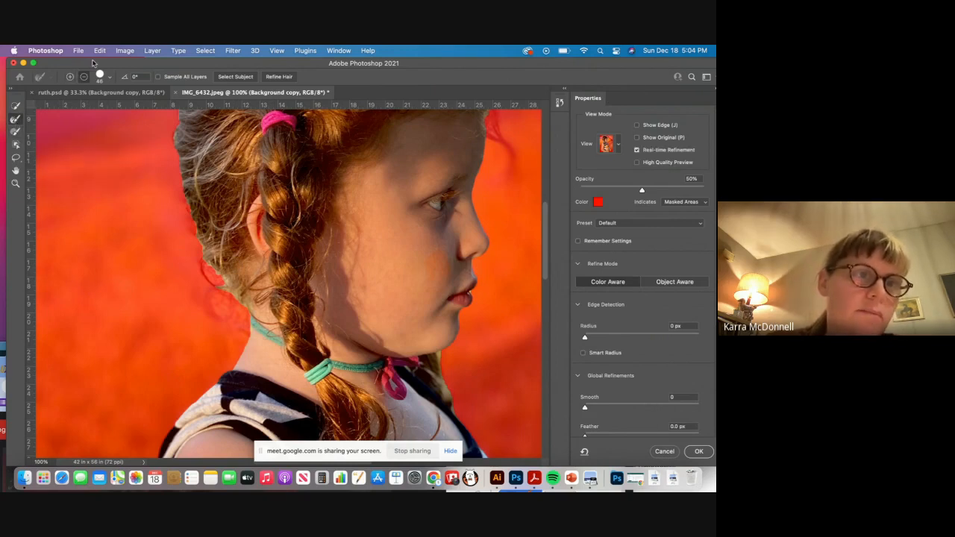
click(73, 77)
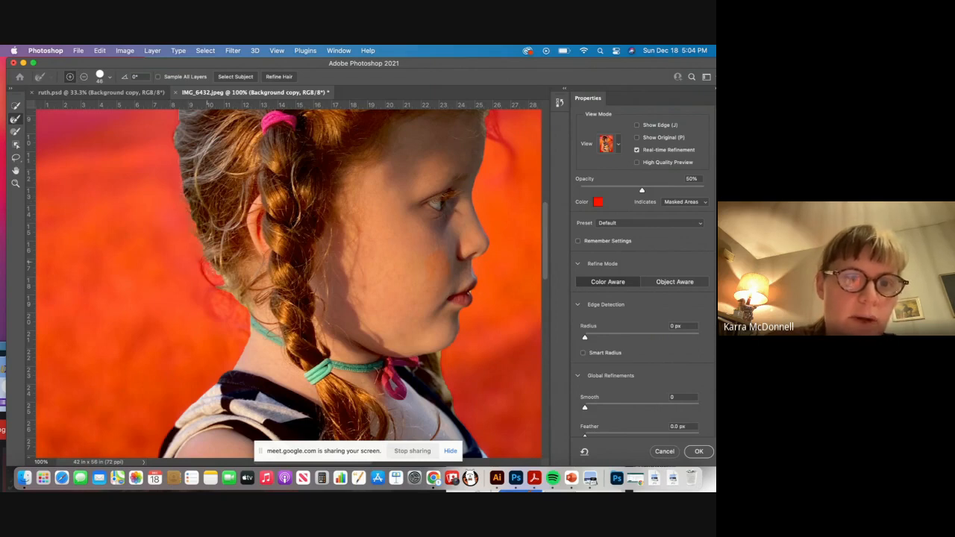
Step: Subtract background from the selection along the underside of the girl's chin with the Brush tool
click(15, 132)
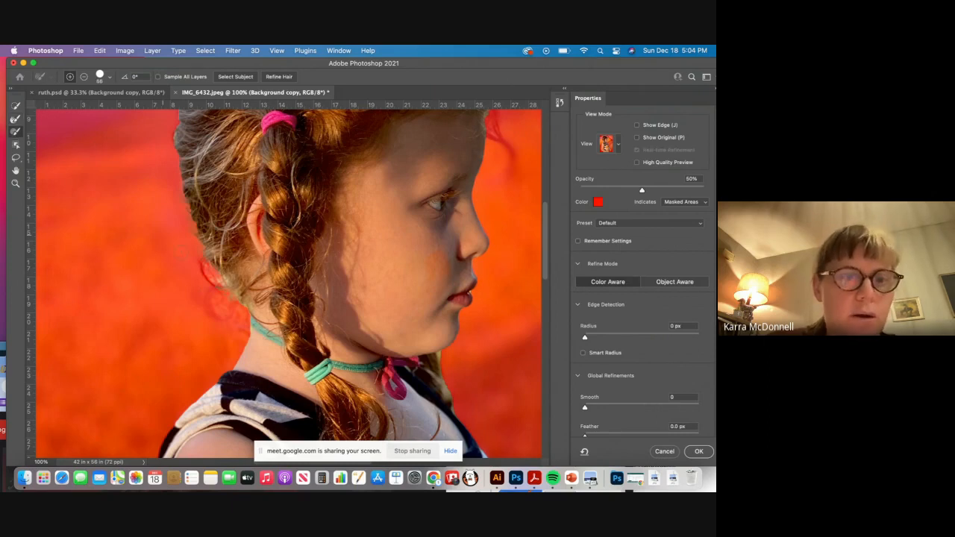
click(91, 52)
click(119, 78)
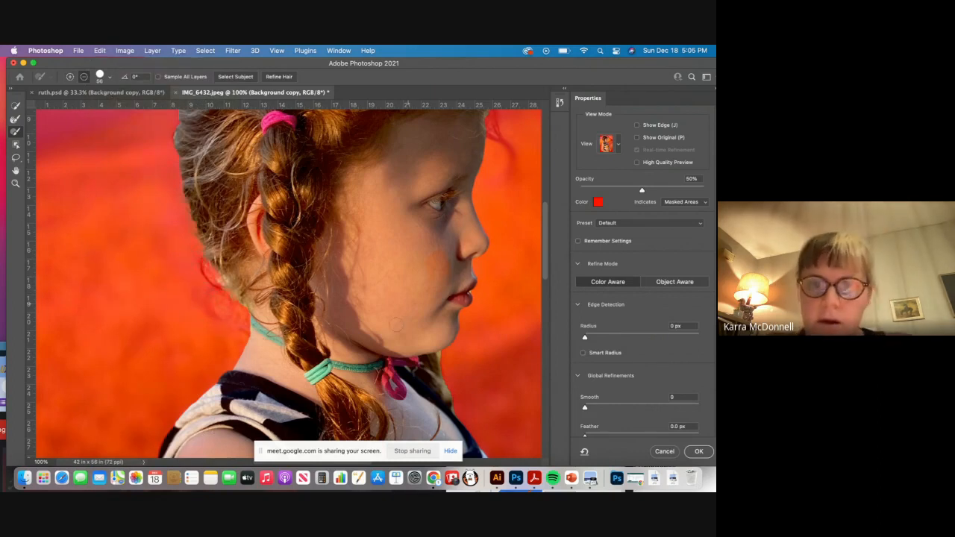
scroll(397, 326, up, 2)
scroll(397, 326, down, 2)
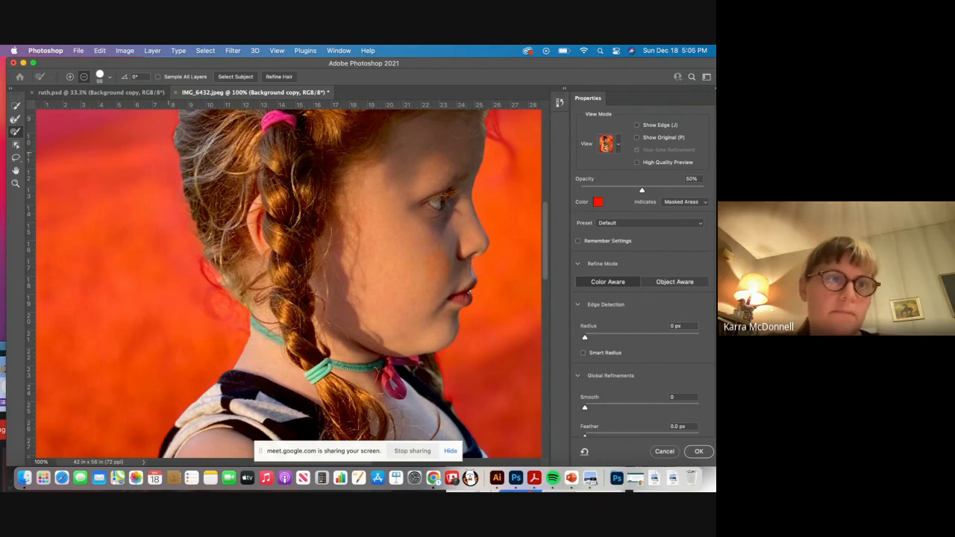
Step: Reduce the Brush size to 29 px and subtract leftover background beside the girl's neck and shirt collar
click(109, 77)
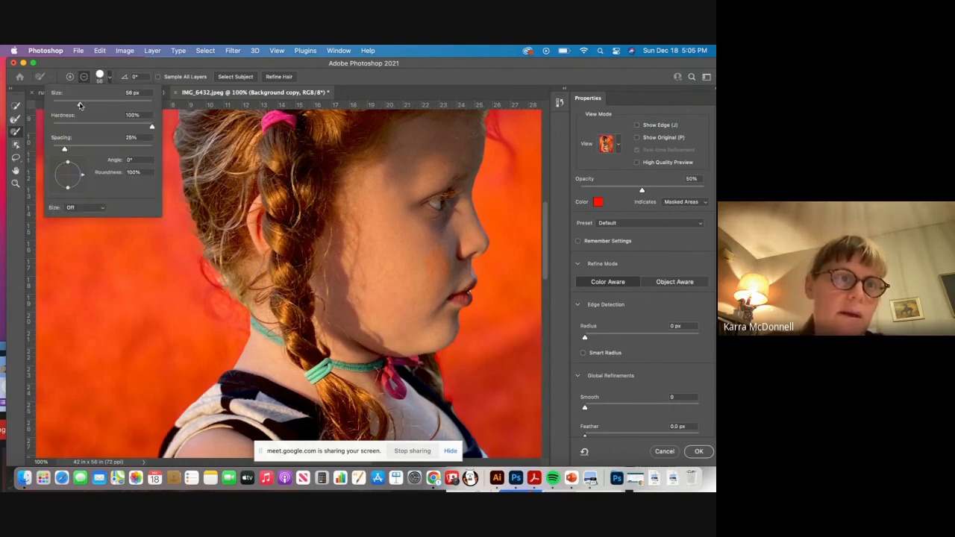
drag(79, 105, 67, 103)
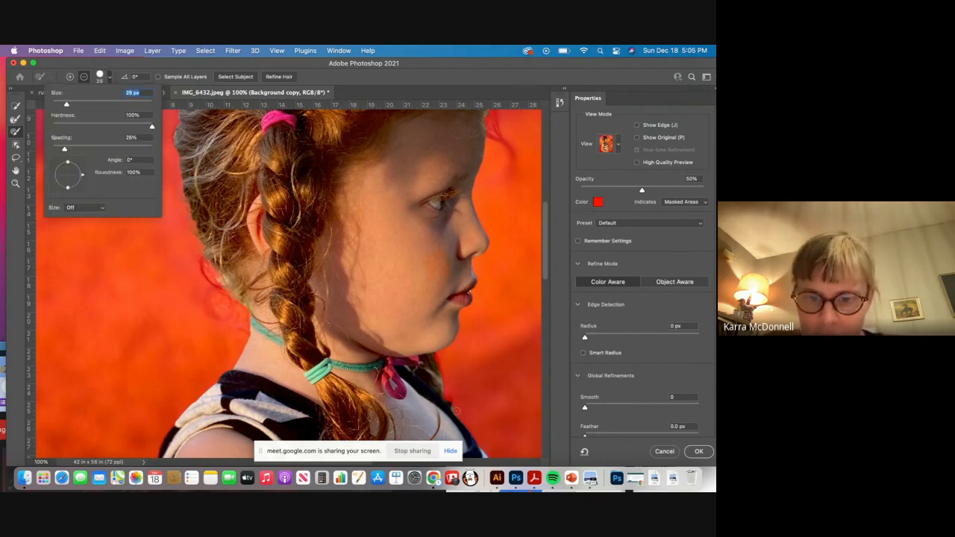
click(456, 410)
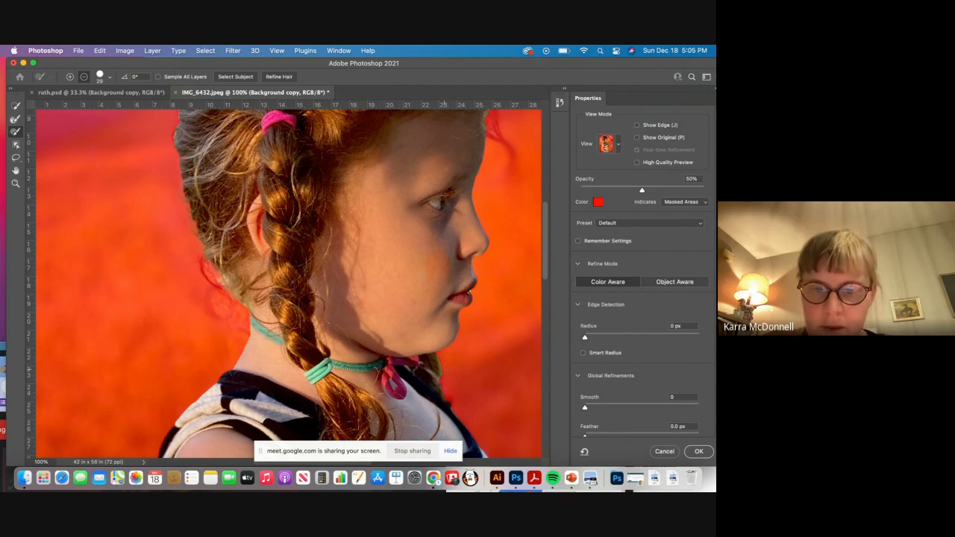
drag(543, 277, 520, 243)
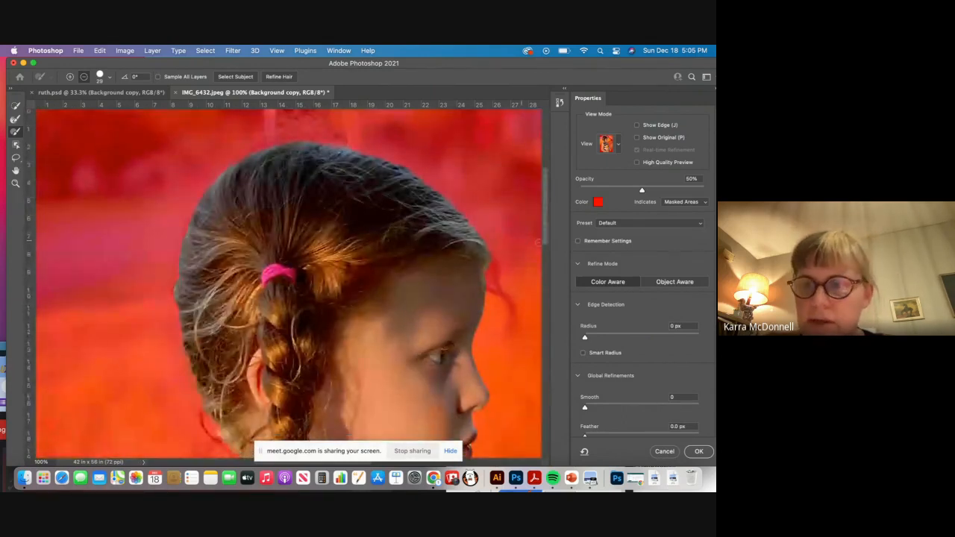
Step: Output the refined edges of the girl and doll as a Selection and apply Select and Mask
scroll(686, 333, down, 5)
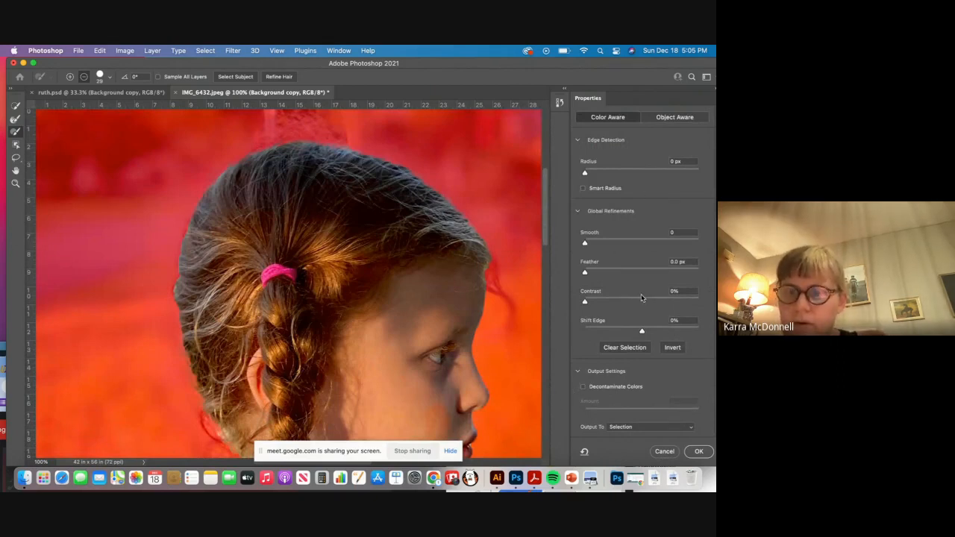
click(670, 431)
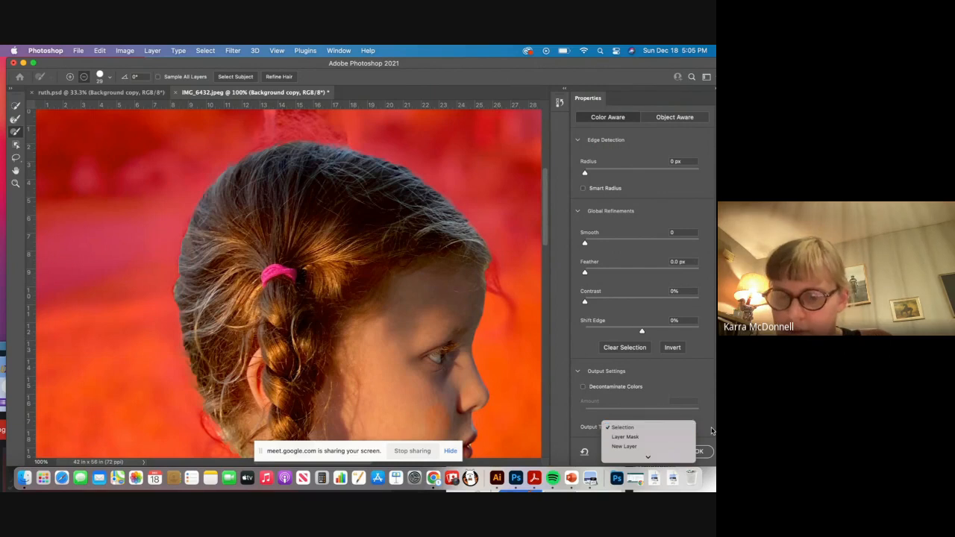
click(670, 429)
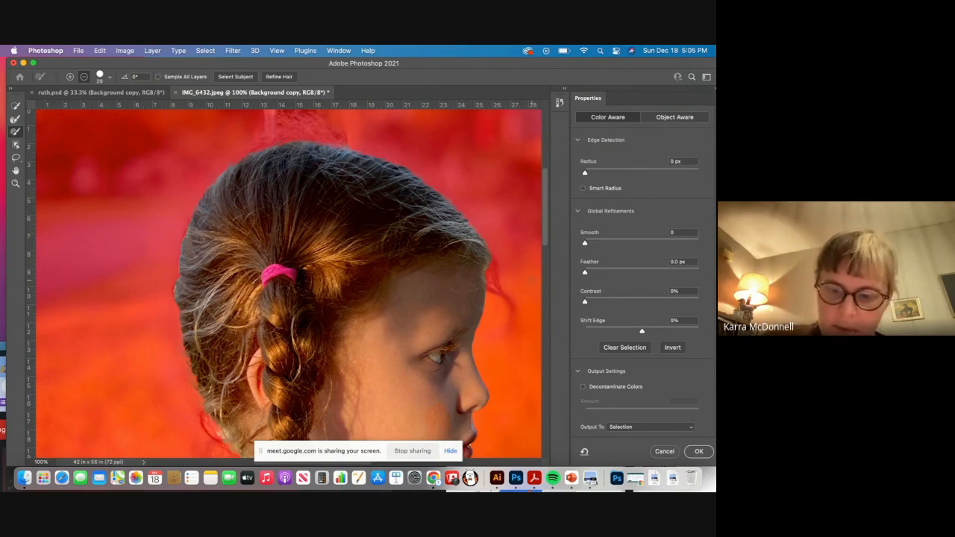
key(super+minus)
key(super+minus)
key(super+minus)
key(super+minus)
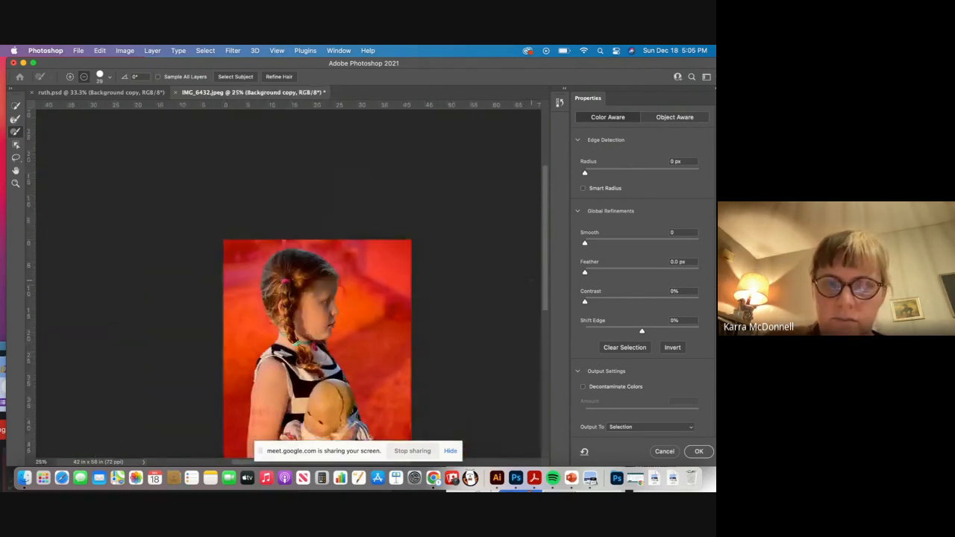
scroll(547, 291, down, 5)
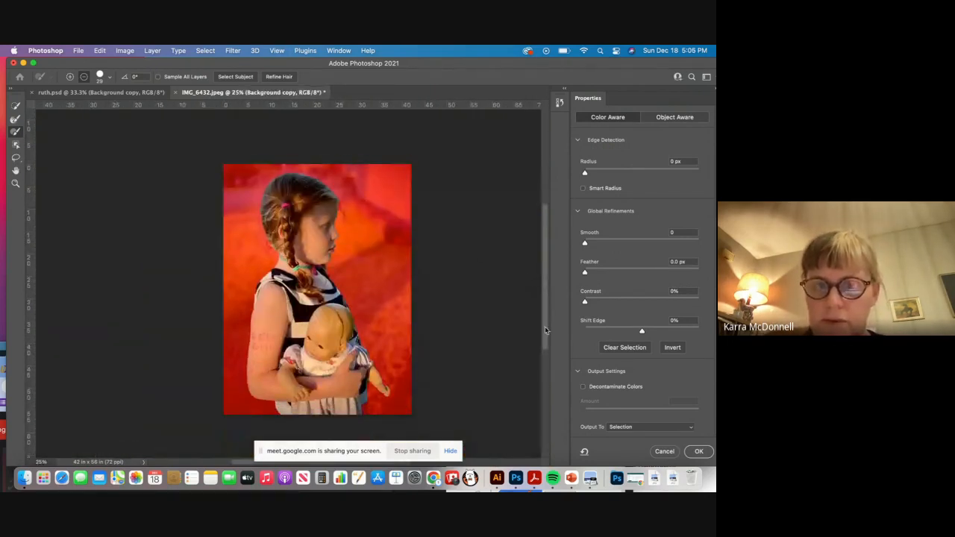
click(699, 452)
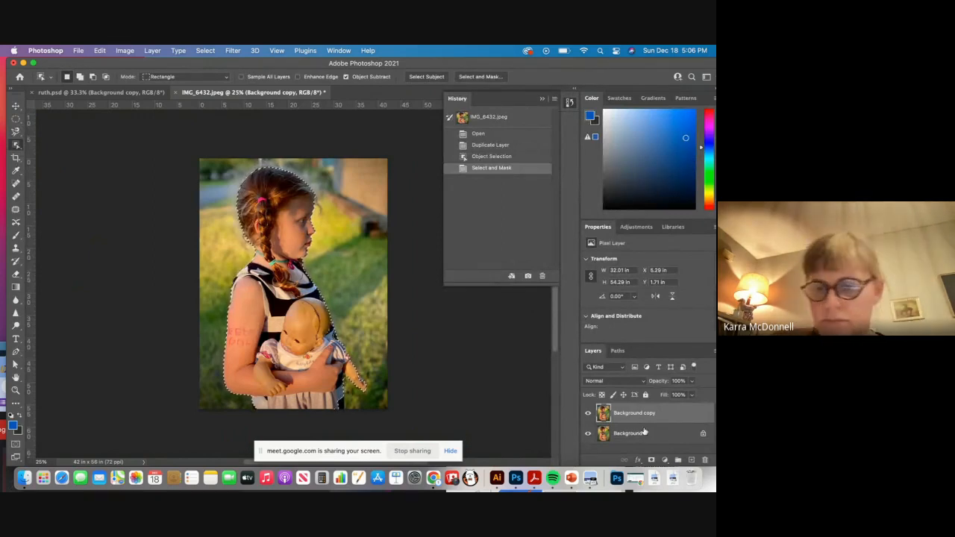
Step: Copy the selected girl onto a new layer and hide the Background copy and Background layers
click(692, 461)
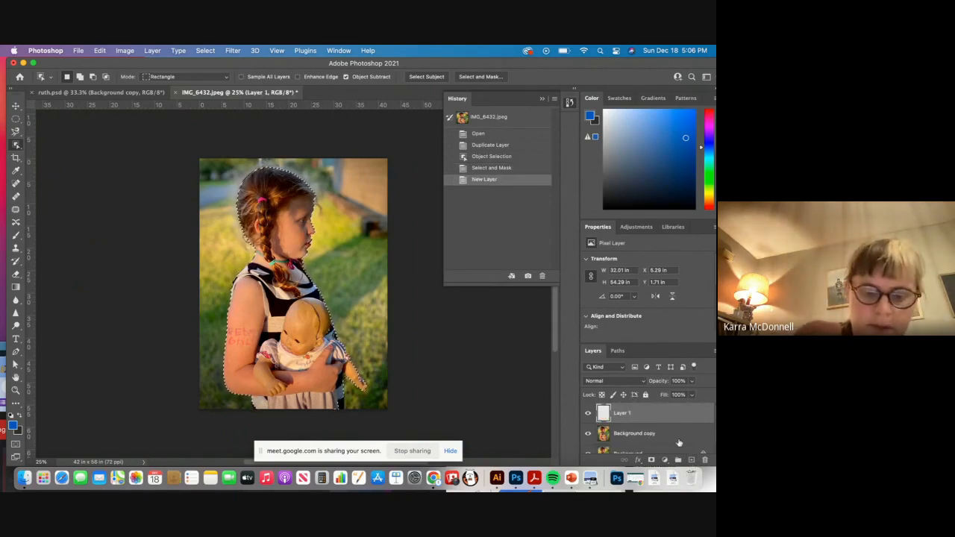
key(super+v)
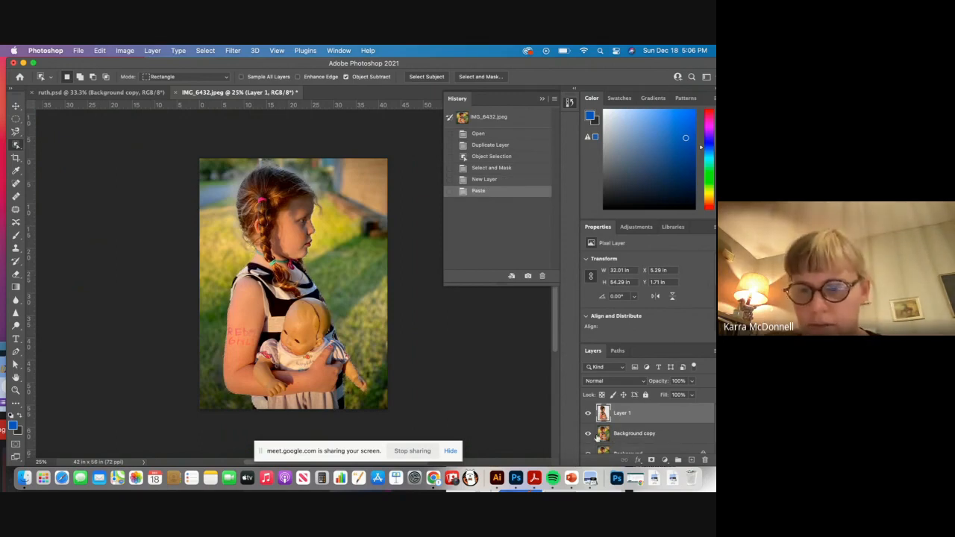
click(589, 435)
click(588, 452)
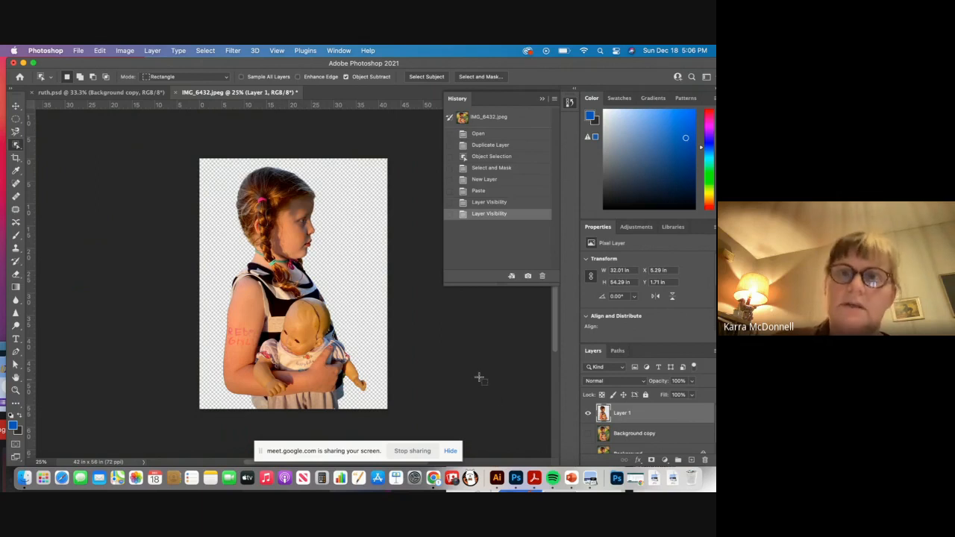
Step: Uncover the desktop to look at the image files stored there, and bring the Photoshop window back into place
drag(571, 66, 428, 63)
click(616, 191)
drag(617, 191, 710, 461)
drag(499, 66, 342, 71)
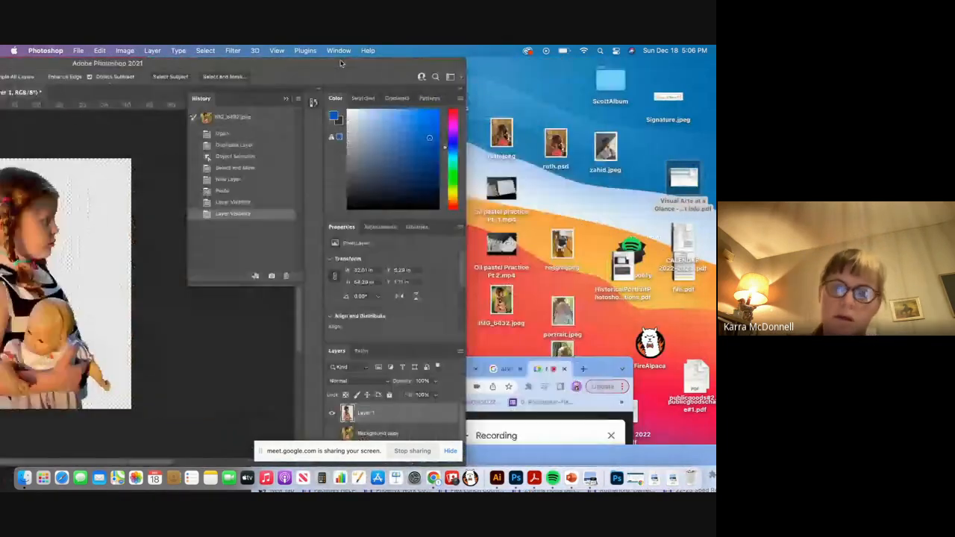
drag(608, 370, 557, 452)
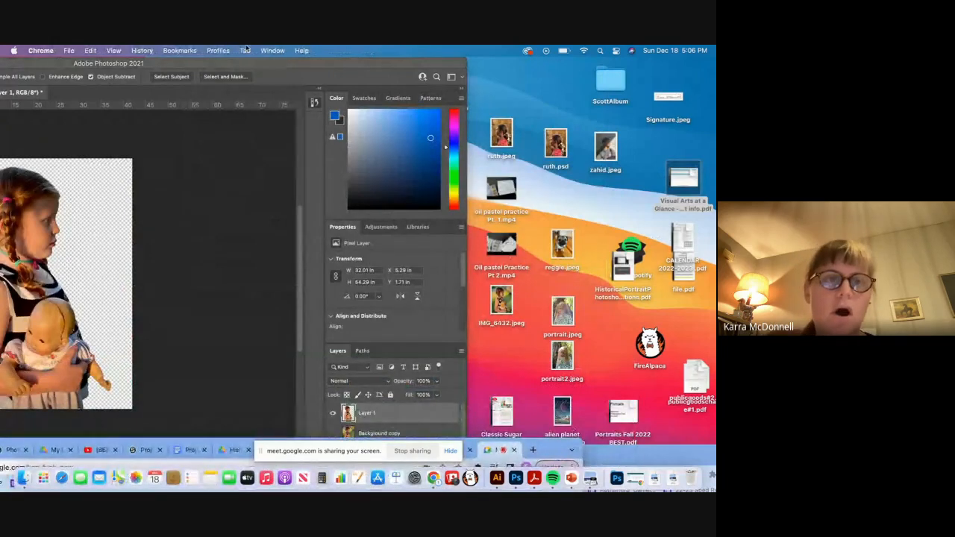
drag(155, 62, 230, 64)
double_click(230, 65)
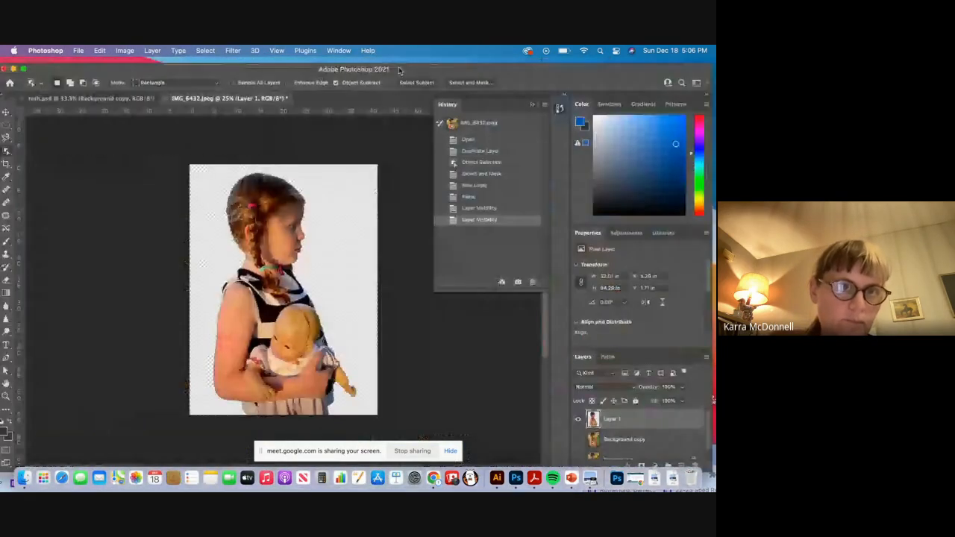
Step: Open alien planet landscape.jpeg from the Desktop and add the girl's cutout layer from IMG_6432.jpeg to it
click(79, 51)
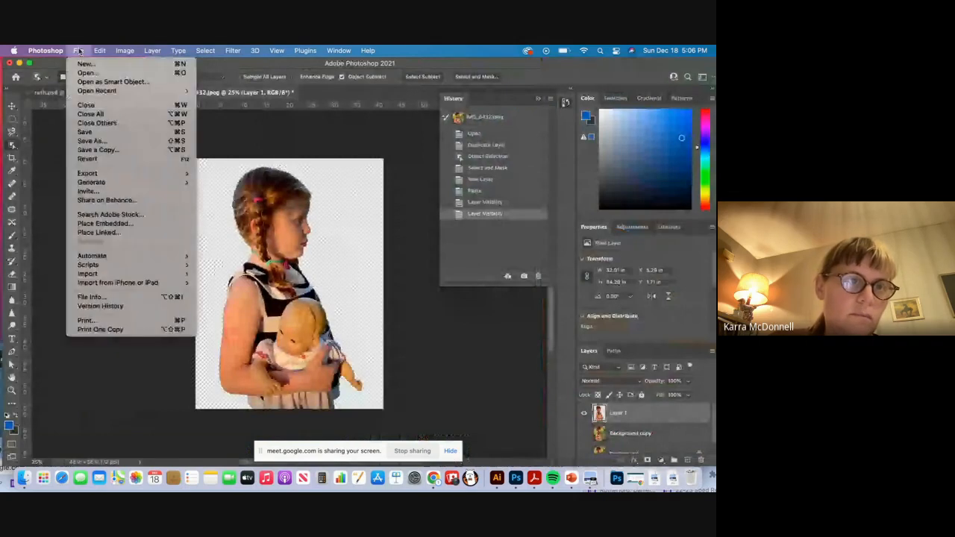
click(91, 73)
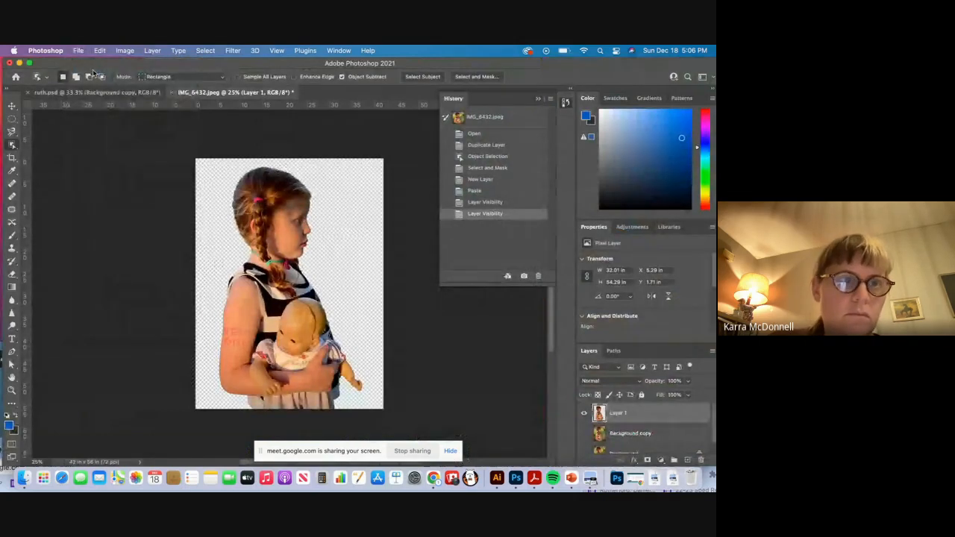
click(282, 126)
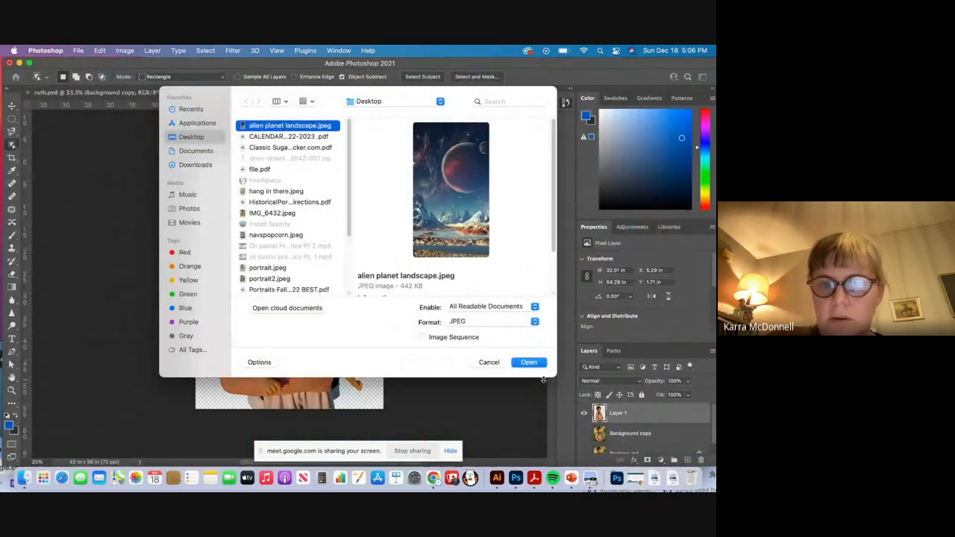
click(530, 363)
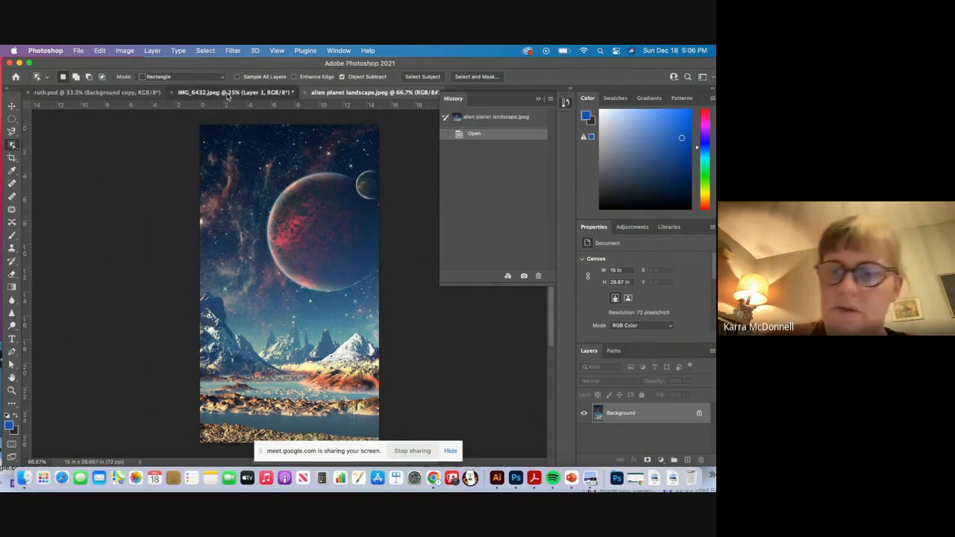
click(233, 92)
drag(618, 415, 289, 241)
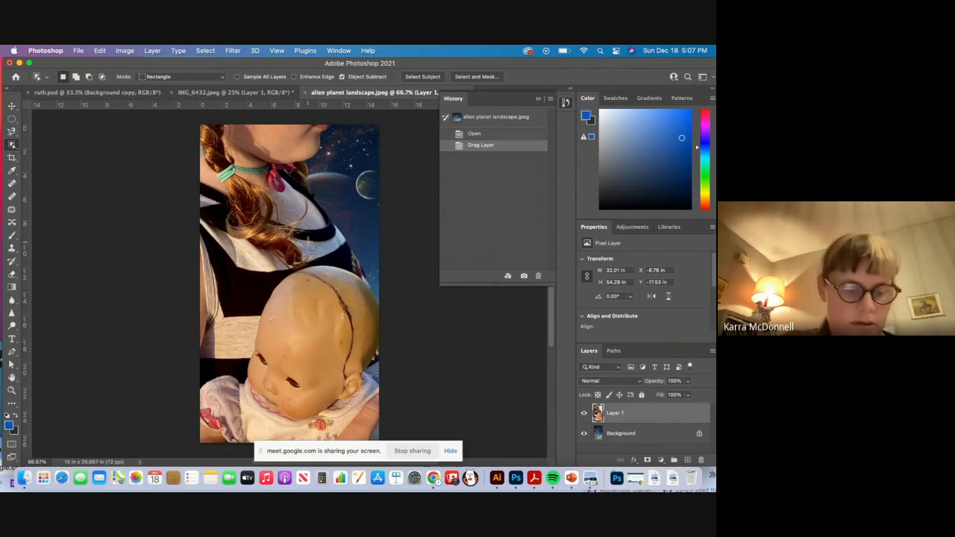
Step: Scale the girl's cutout proportionally to about 39% and place it in front of the planet and mountains, reaching the landscape's lower edge
key(super+t)
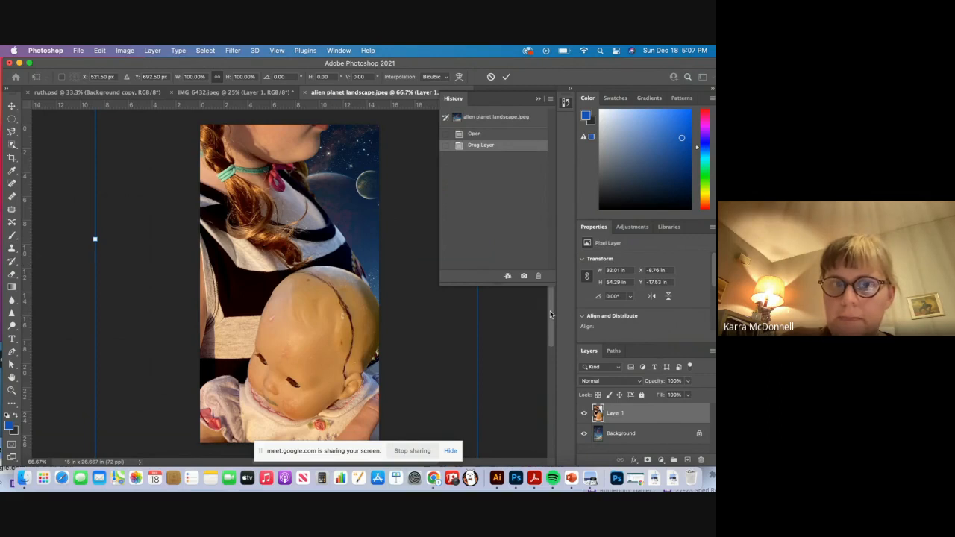
scroll(550, 314, up, 5)
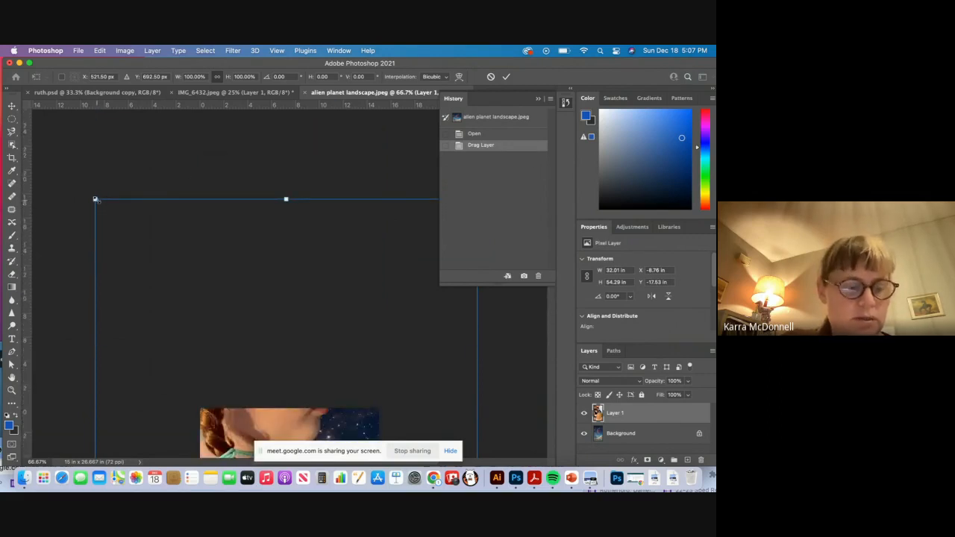
drag(94, 199, 188, 388)
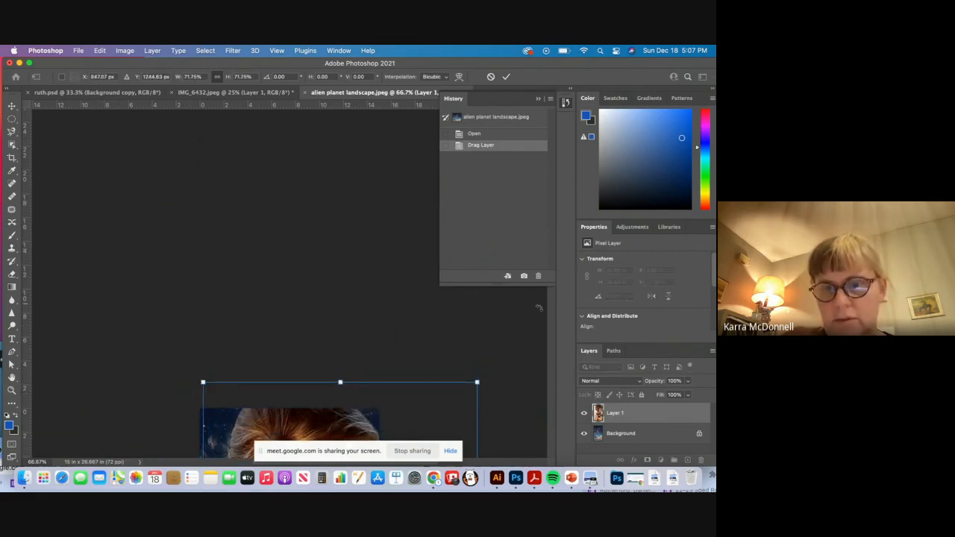
scroll(500, 316, up, 3)
scroll(500, 316, down, 2)
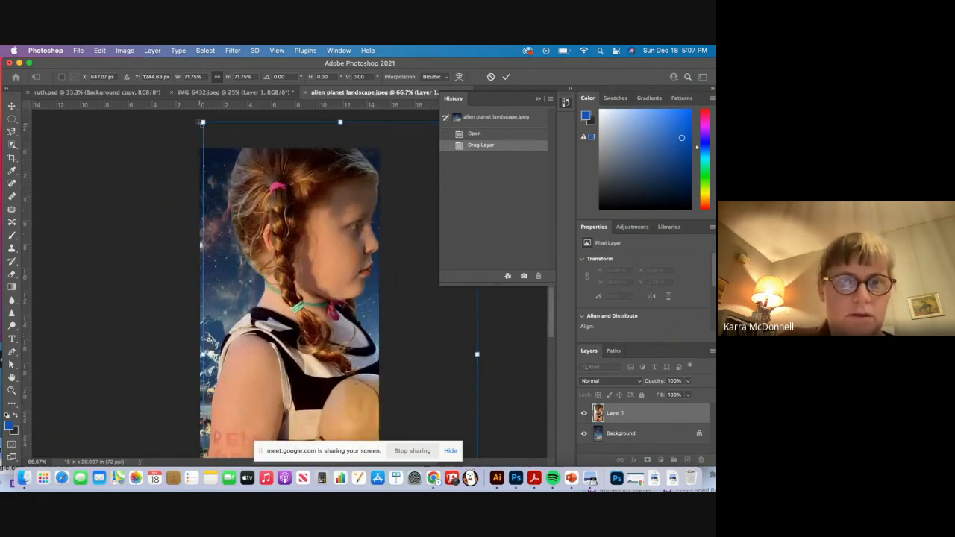
drag(202, 122, 273, 264)
drag(367, 347, 295, 297)
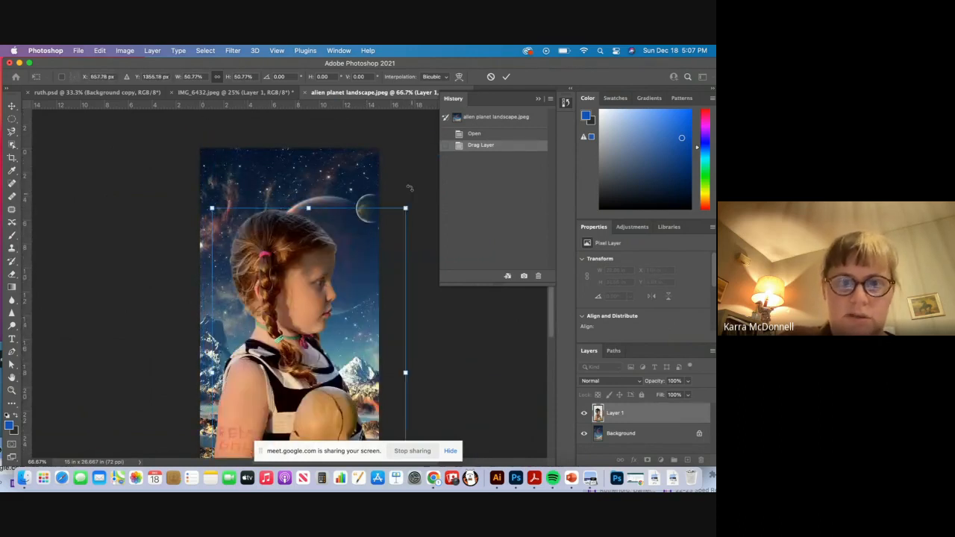
drag(413, 205, 369, 281)
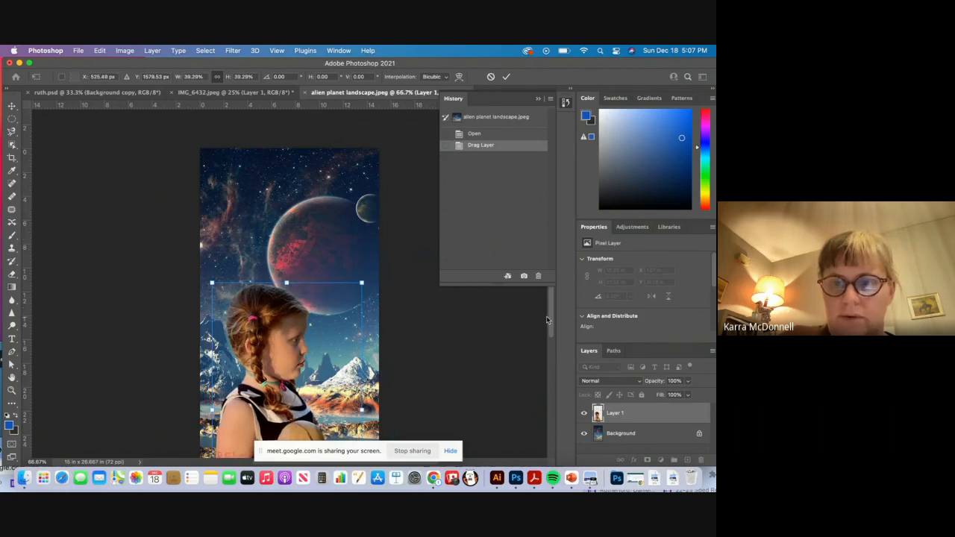
scroll(551, 323, down, 3)
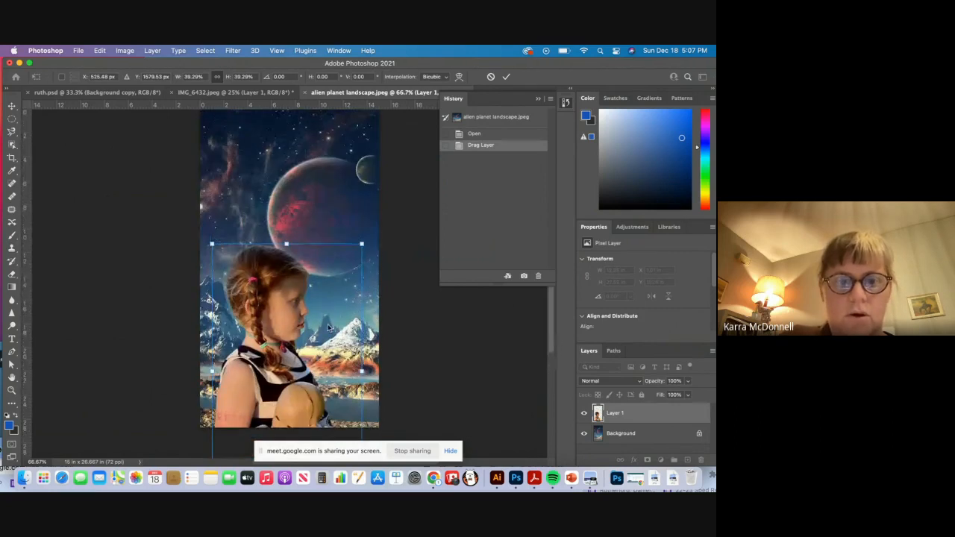
drag(266, 342, 258, 281)
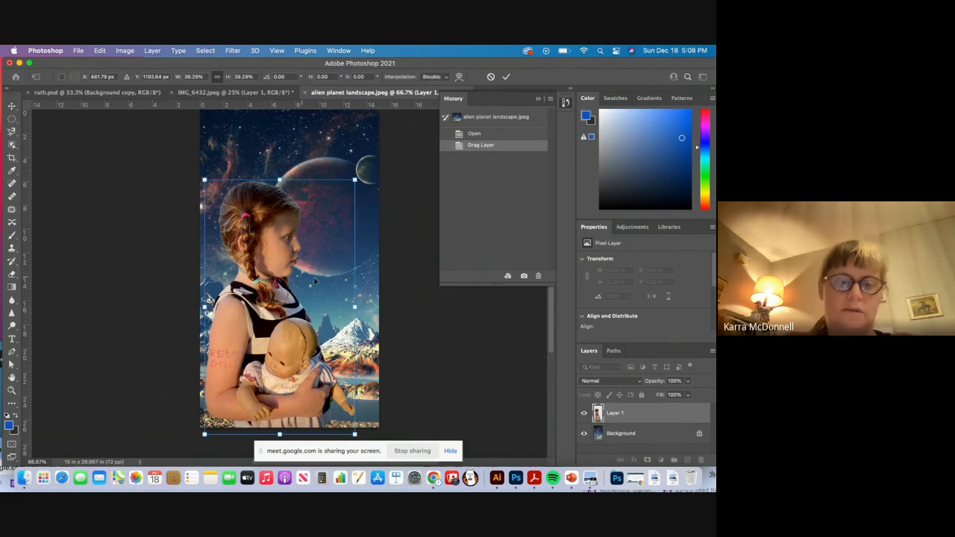
key(Return)
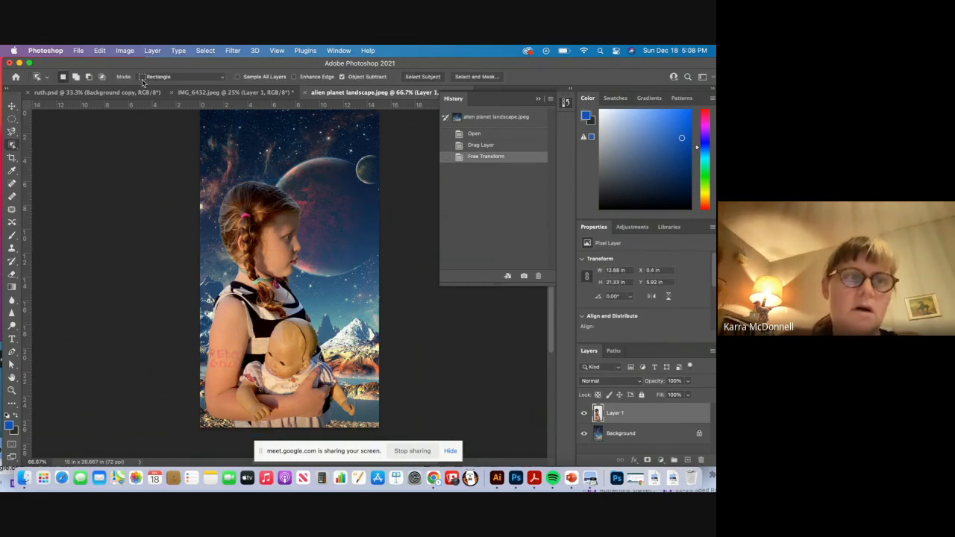
Step: Set up an Export As of the composite in JPG format with Great quality
click(79, 52)
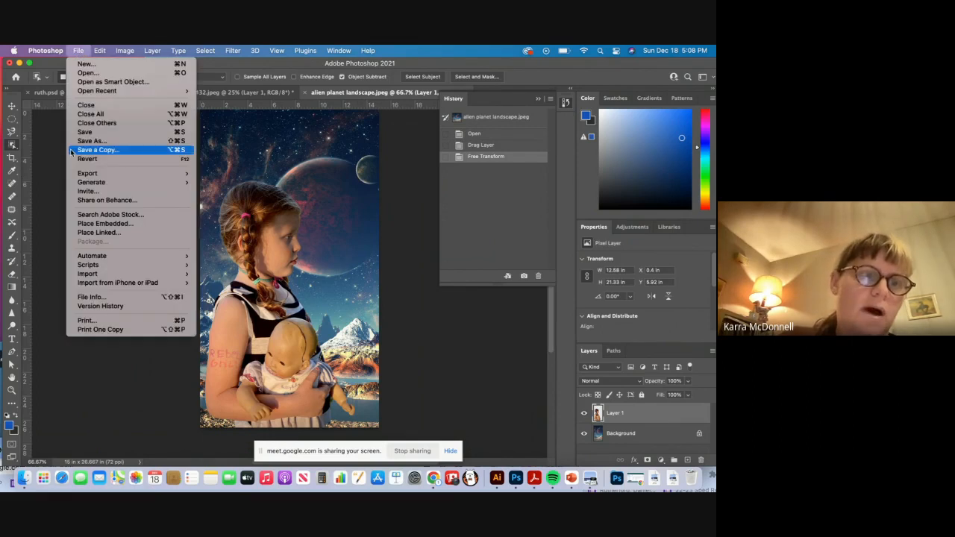
mouse_move(180, 183)
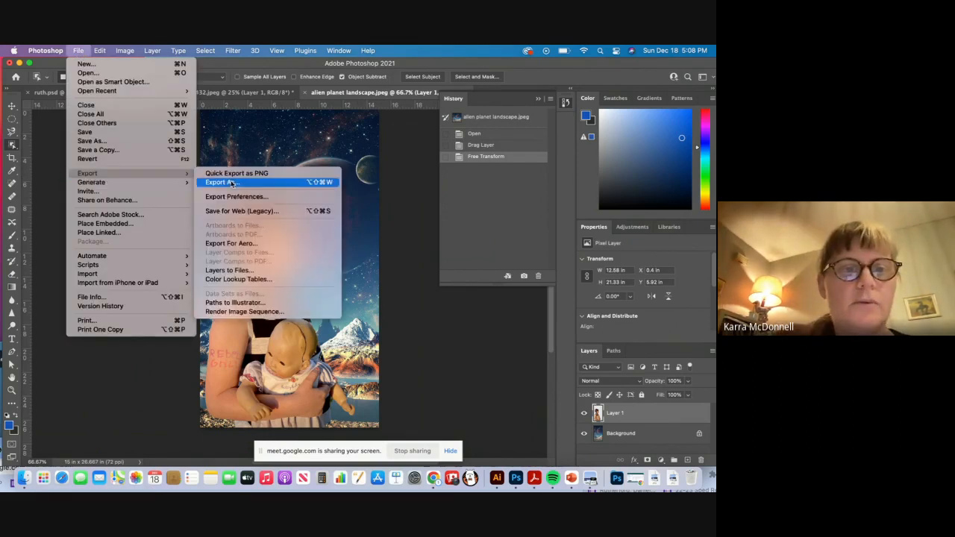
click(232, 184)
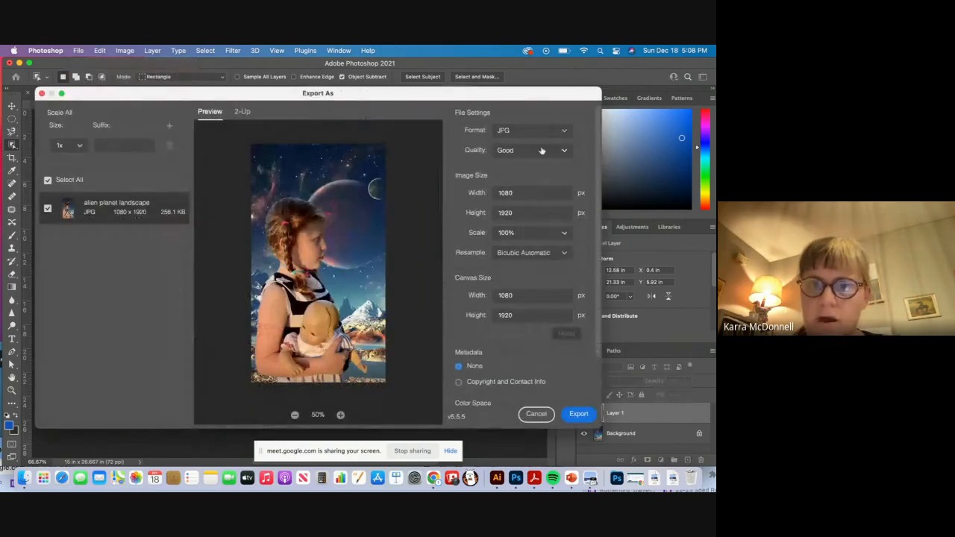
click(542, 150)
click(522, 267)
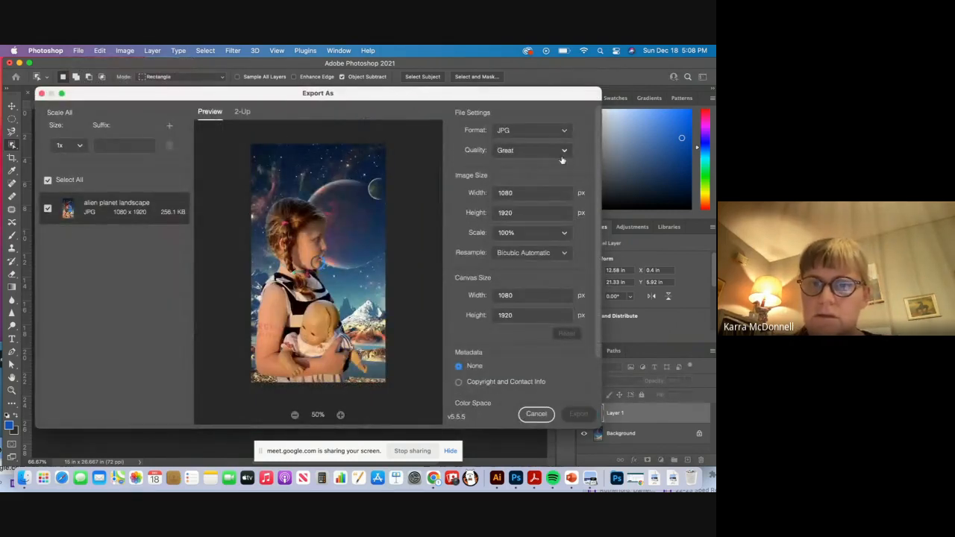
Step: Export the composite to the Desktop under the file name Project10.jpg
click(579, 413)
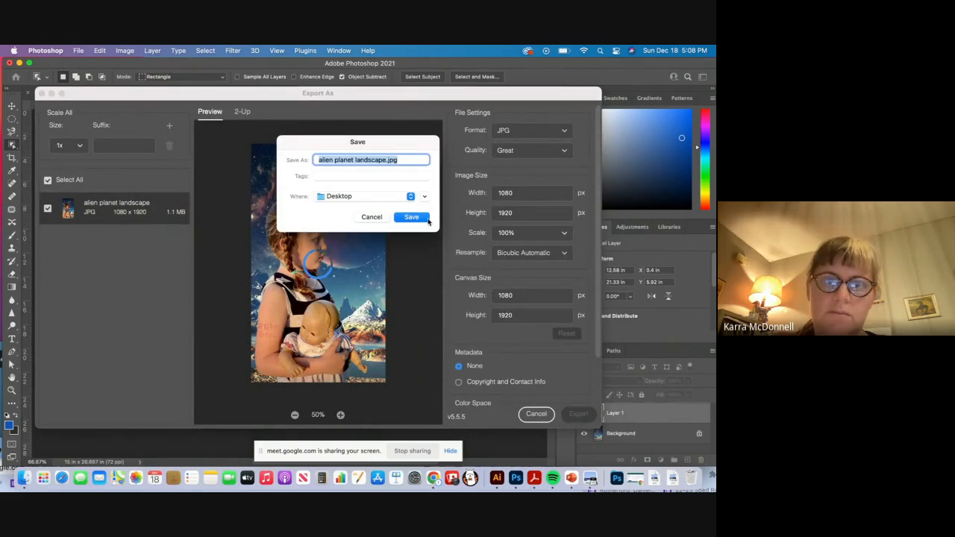
click(356, 161)
drag(386, 160, 291, 157)
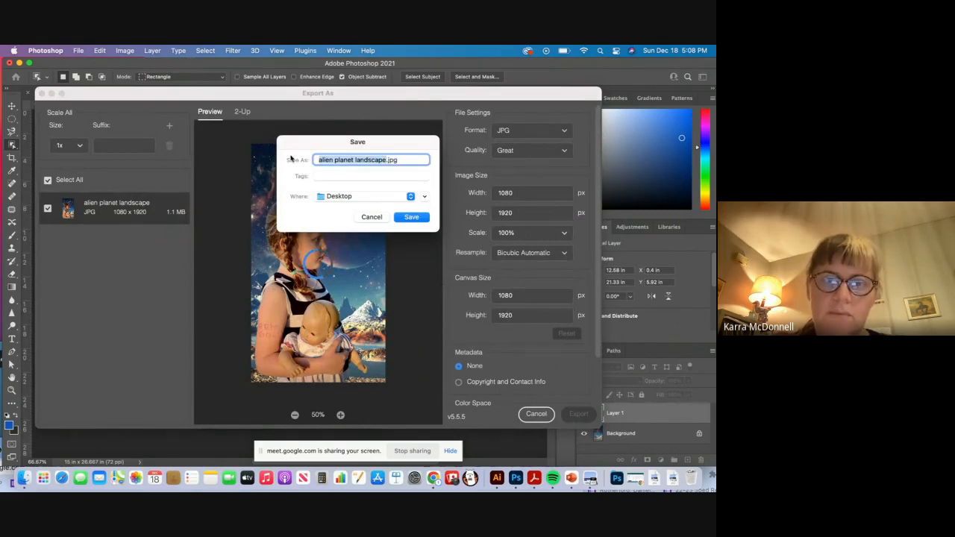
text(Project)
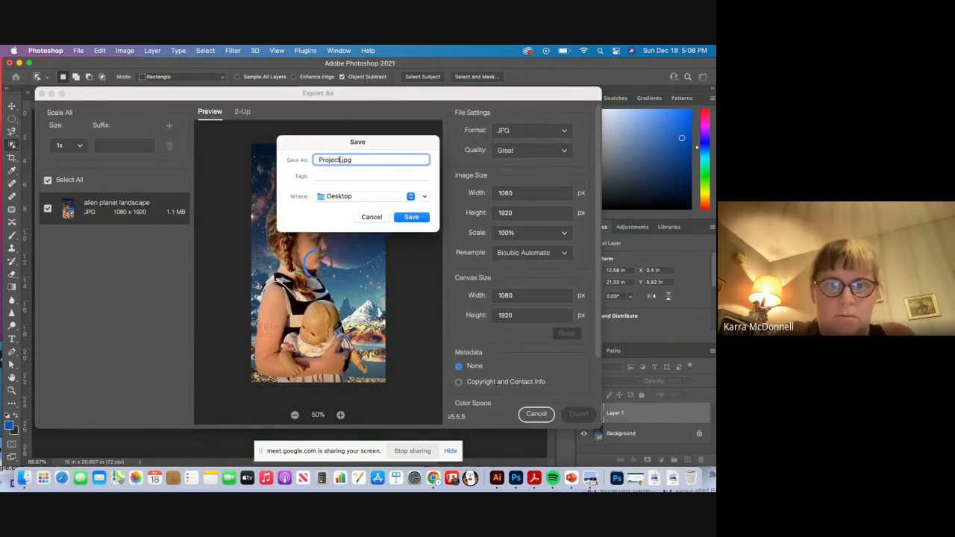
text(10)
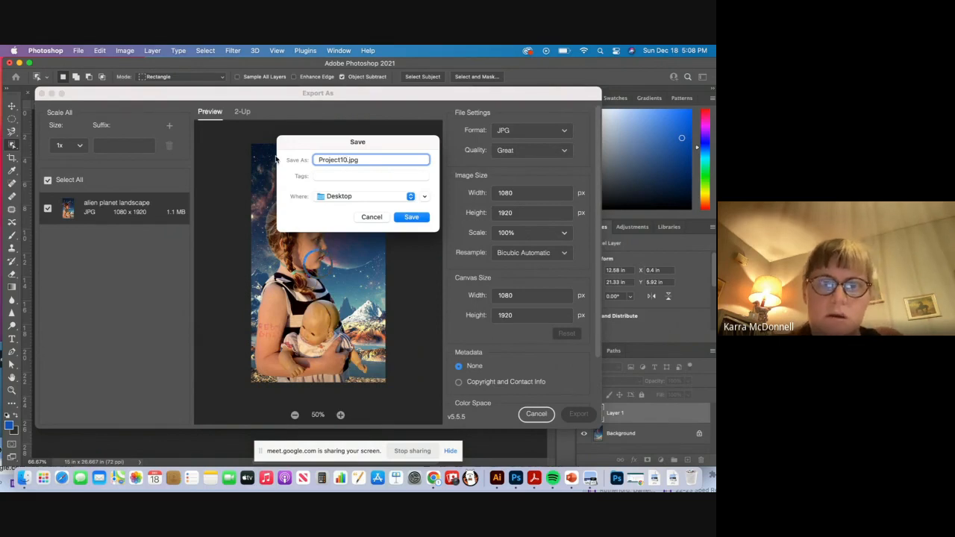
click(413, 218)
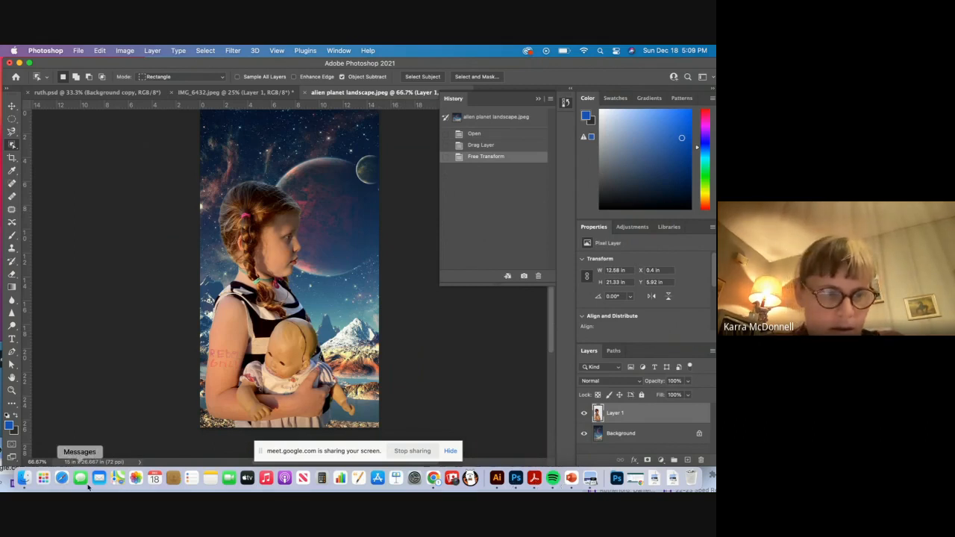
Step: Switch to the Chrome browser
click(434, 479)
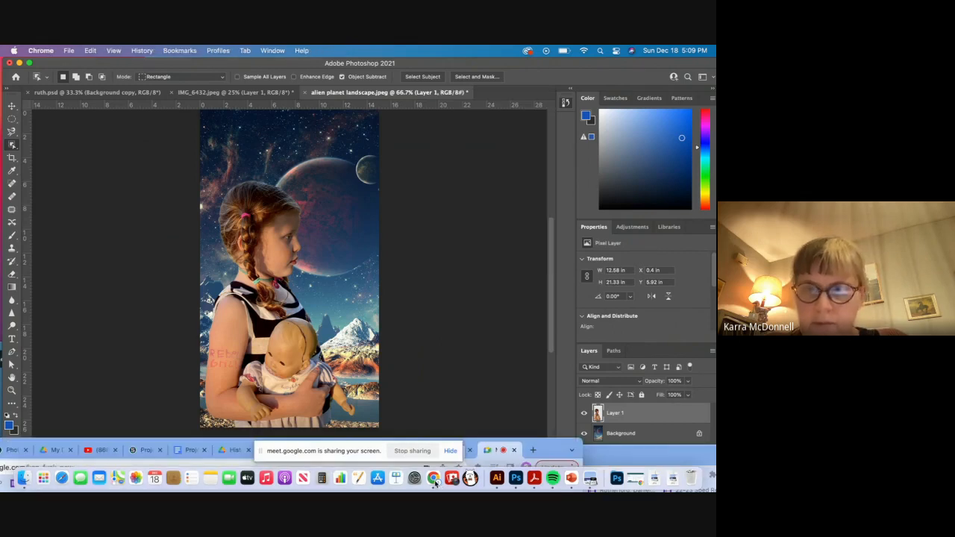